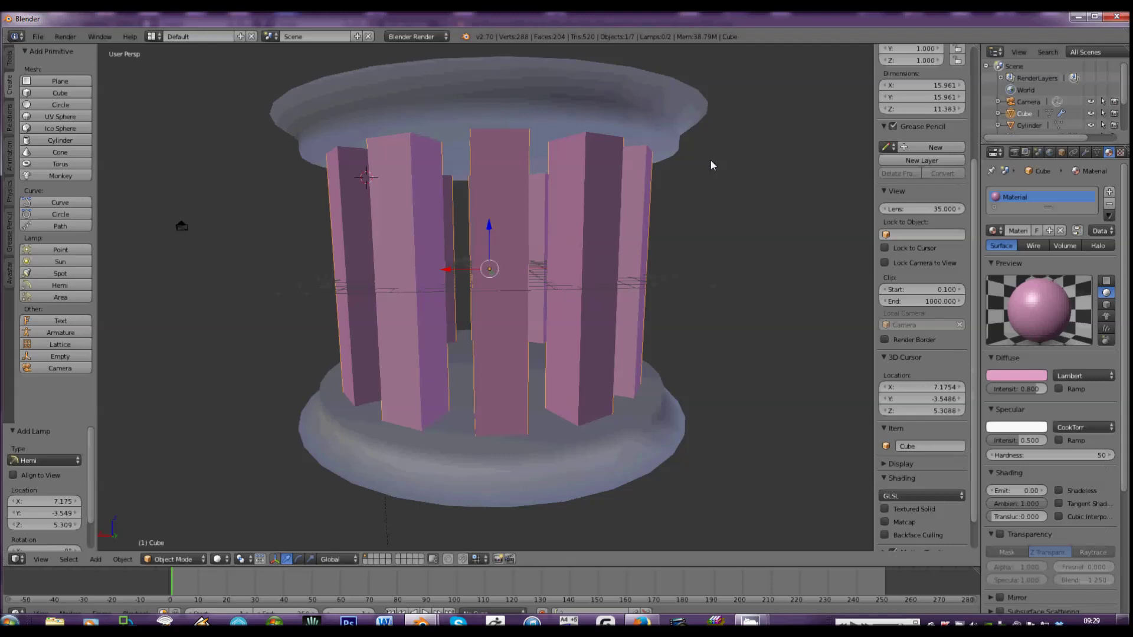
# Orbit and zoom around the finished ring of pillars to inspect it.
pyautogui.moveTo(757, 144); pyautogui.dragTo(754, 238, button='middle')
pyautogui.scroll(-4, 702, 245)
pyautogui.scroll(1, 701, 242)
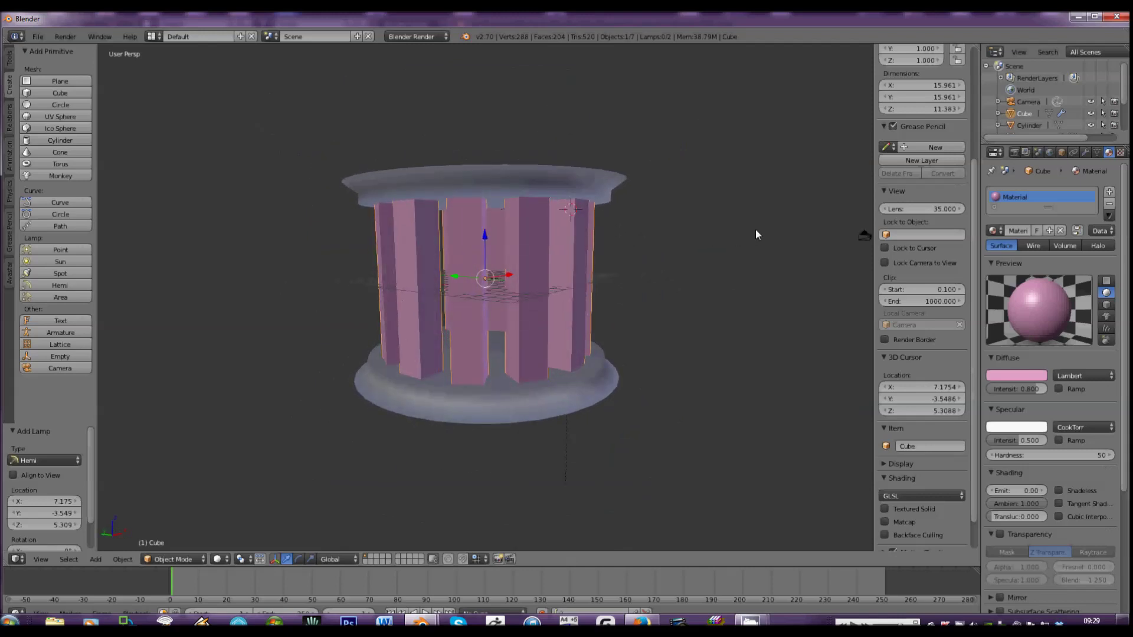
pyautogui.moveTo(756, 233); pyautogui.dragTo(536, 267, button='middle')
pyautogui.scroll(3, 859, 271)
pyautogui.scroll(-3, 536, 267)
pyautogui.scroll(2, 554, 256)
pyautogui.moveTo(710, 266)
pyautogui.mouseDown(button='middle')
pyautogui.moveTo(556, 254)
pyautogui.moveTo(694, 265)
pyautogui.mouseUp(button='middle')
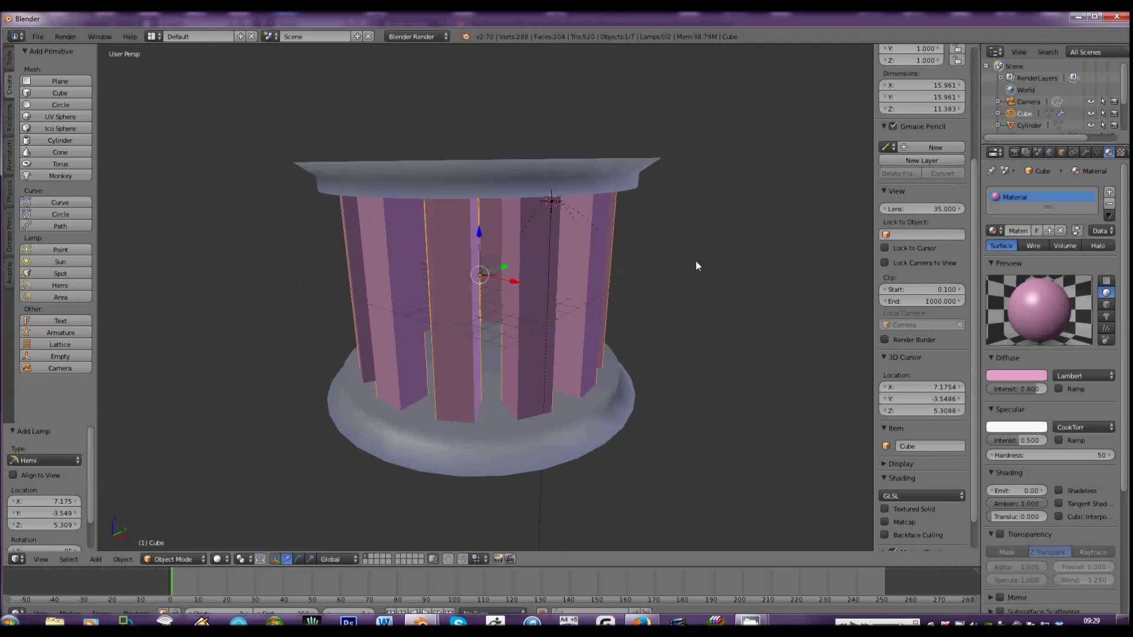
# Launch a new Blender session from the taskbar jump list and orbit the default cube.
pyautogui.rightClick(420, 621)
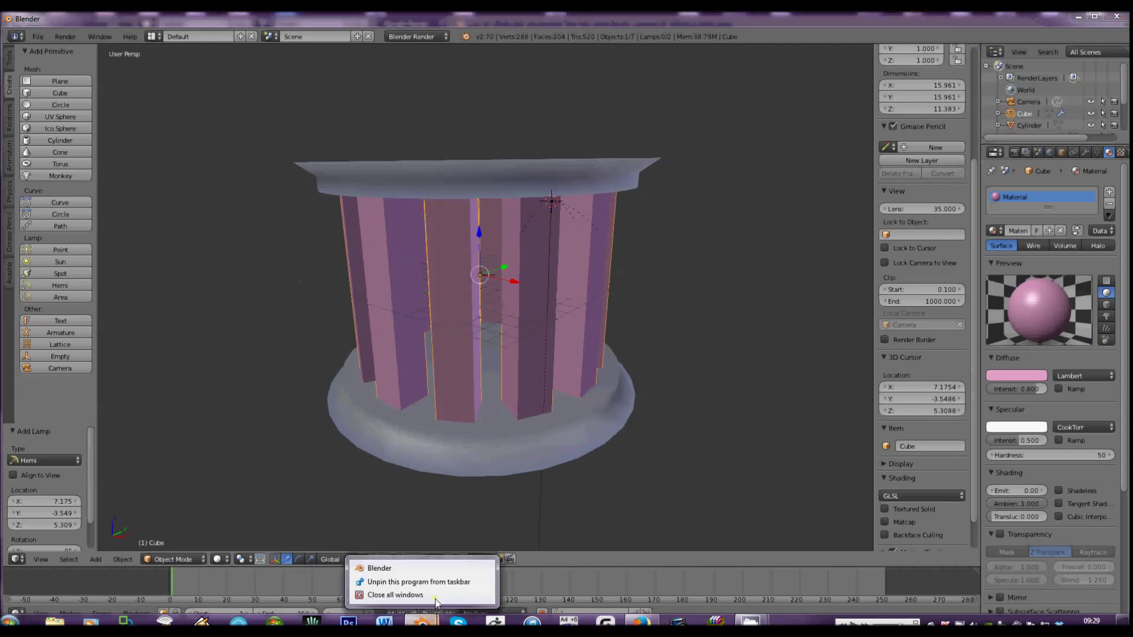
pyautogui.click(426, 568)
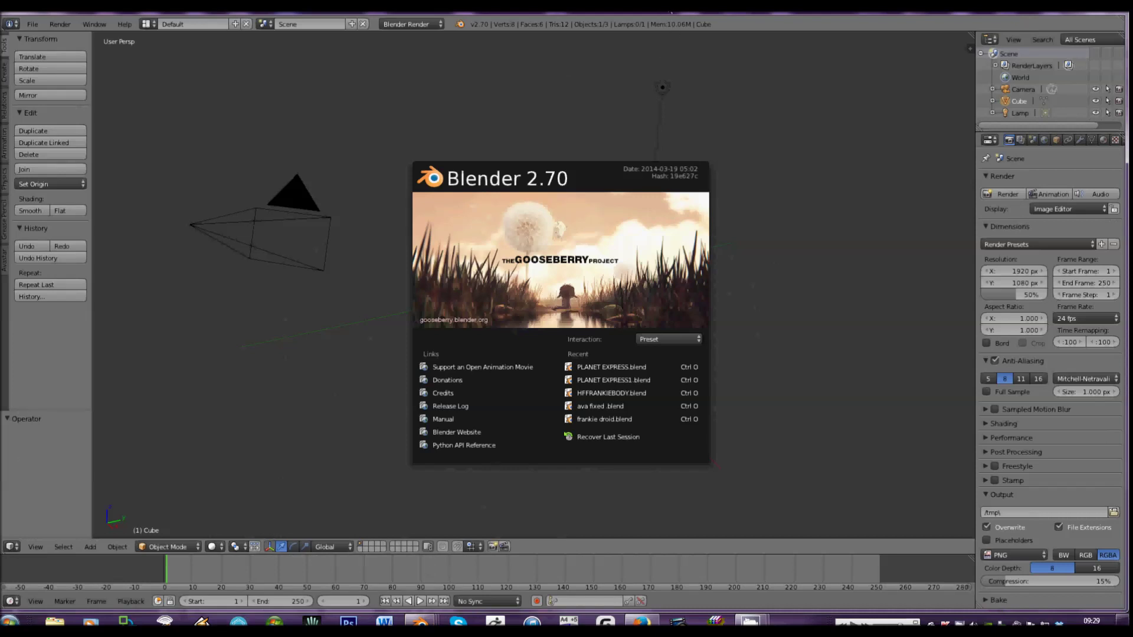
pyautogui.moveTo(761, 621)
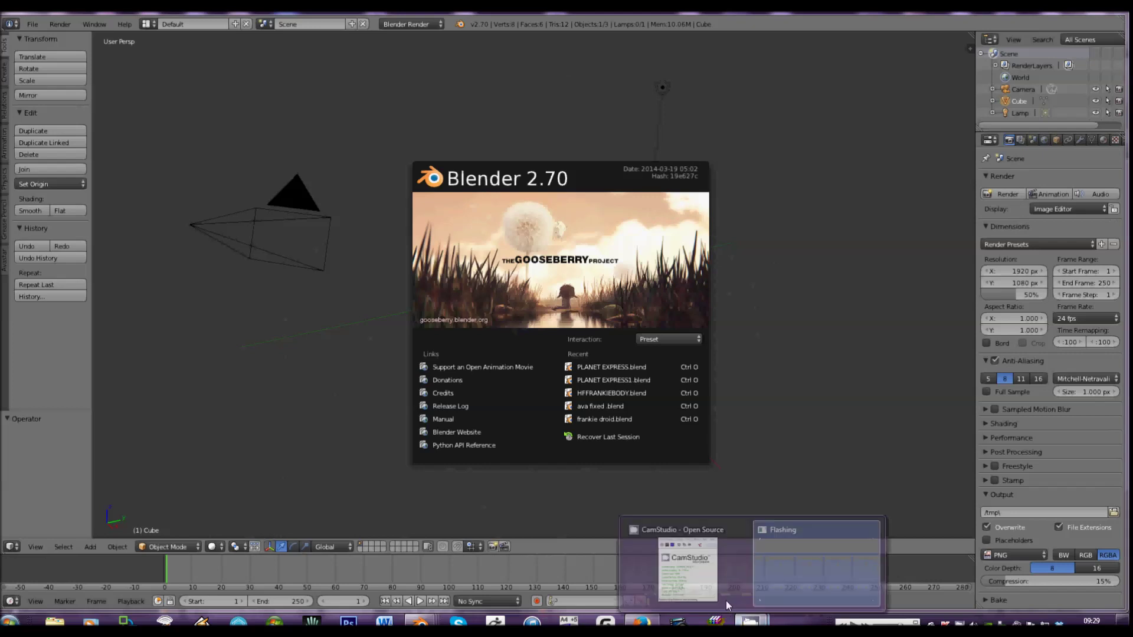
pyautogui.click(701, 574)
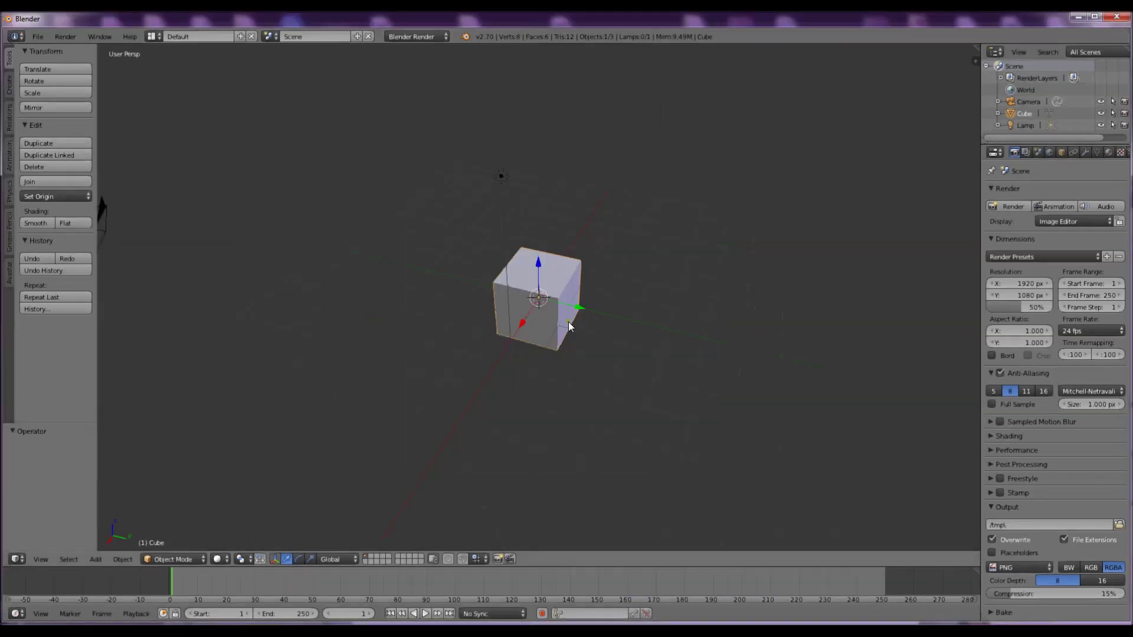
pyautogui.moveTo(539, 299); pyautogui.dragTo(446, 283, button='middle')
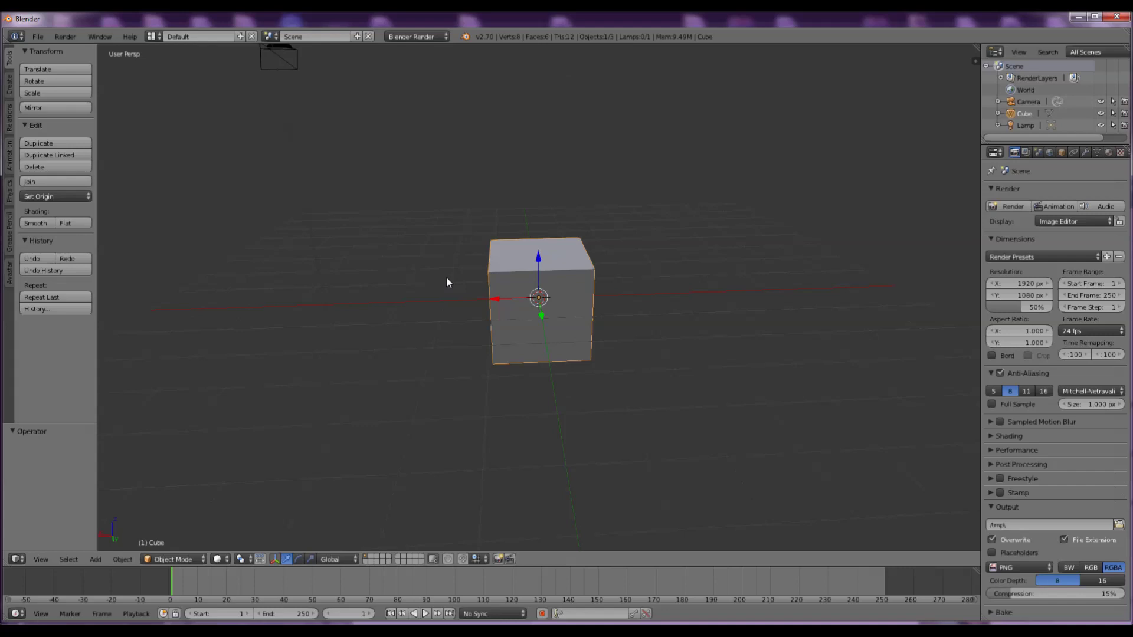
# Switch to top view, zoom out, and add a Plain Axes Empty at the origin.
pyautogui.moveTo(446, 282); pyautogui.dragTo(448, 280, button='middle')
pyautogui.press('KP_7')
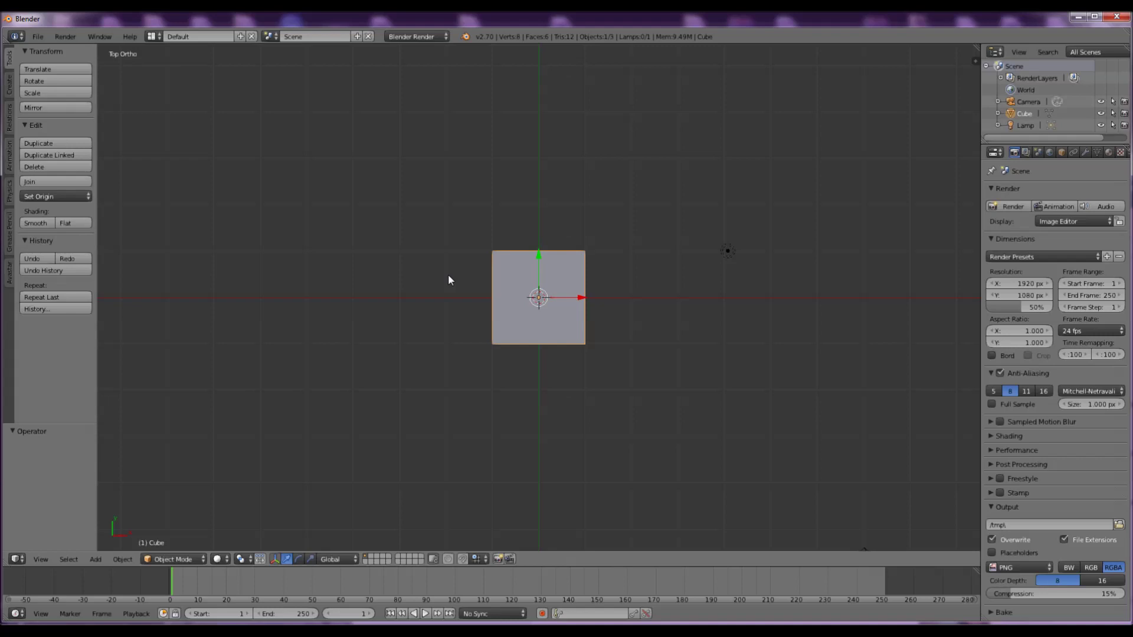
pyautogui.scroll(-3, 471, 293)
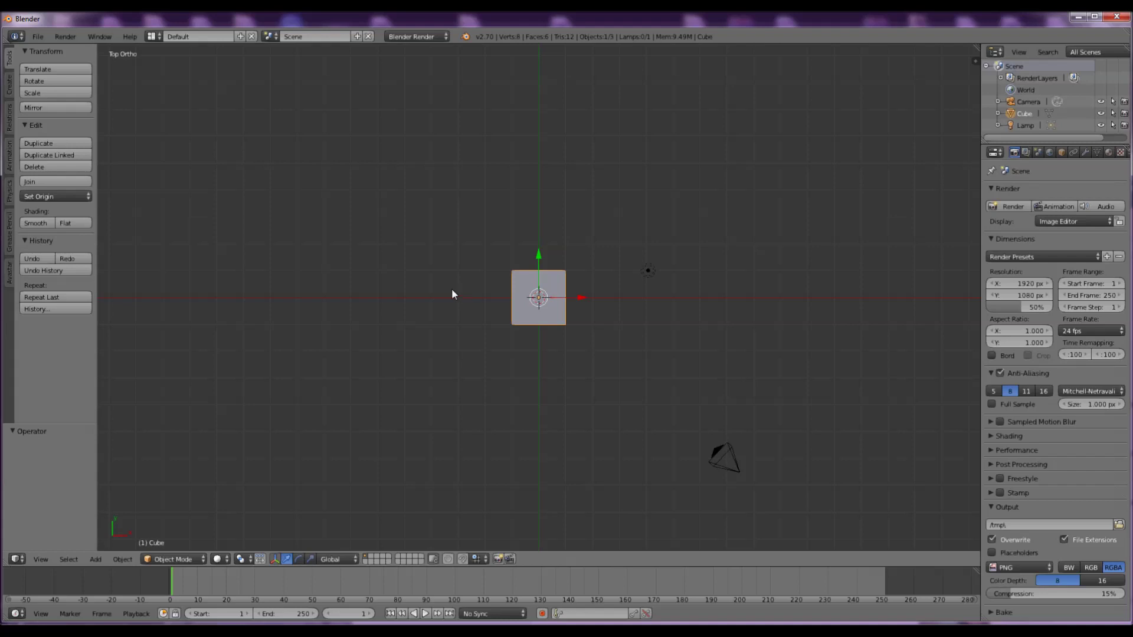
pyautogui.click(96, 559)
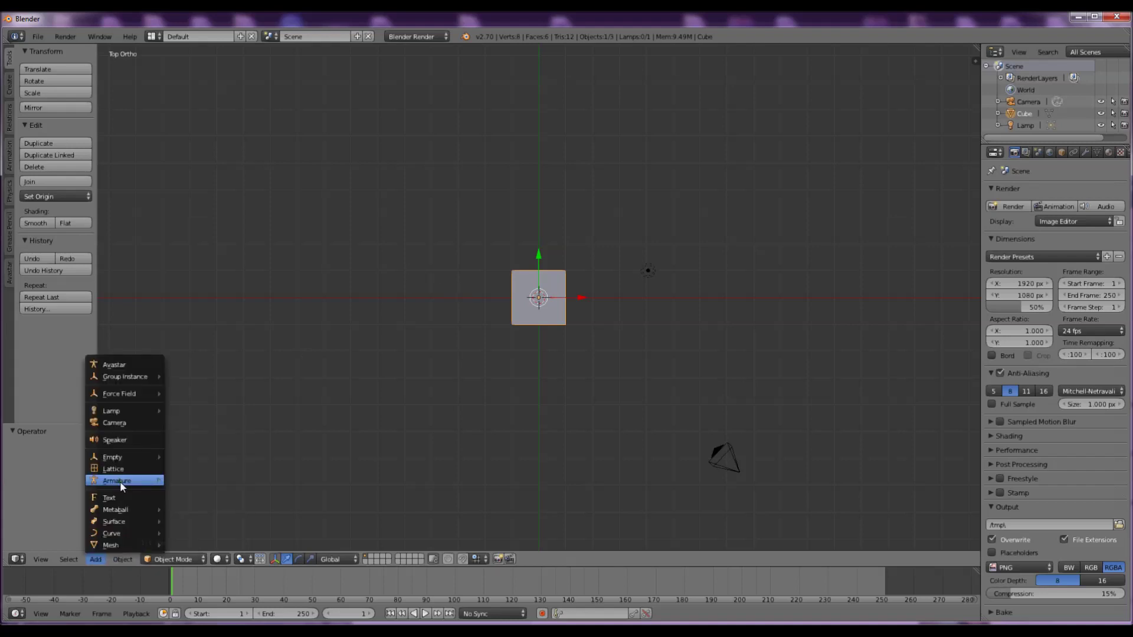
pyautogui.moveTo(121, 458)
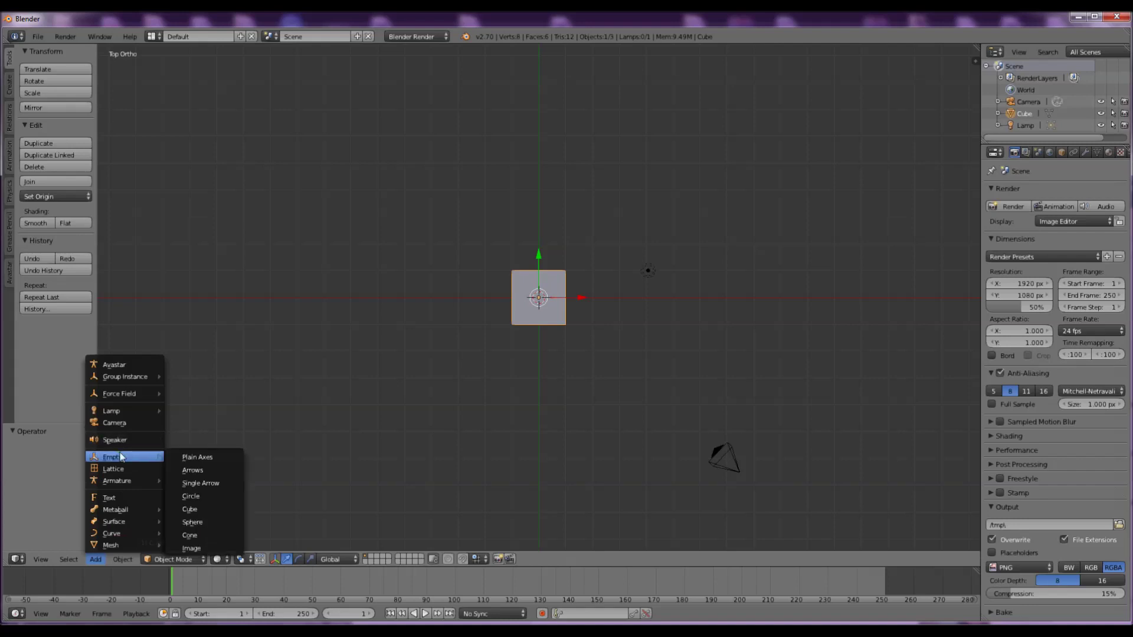
pyautogui.click(194, 458)
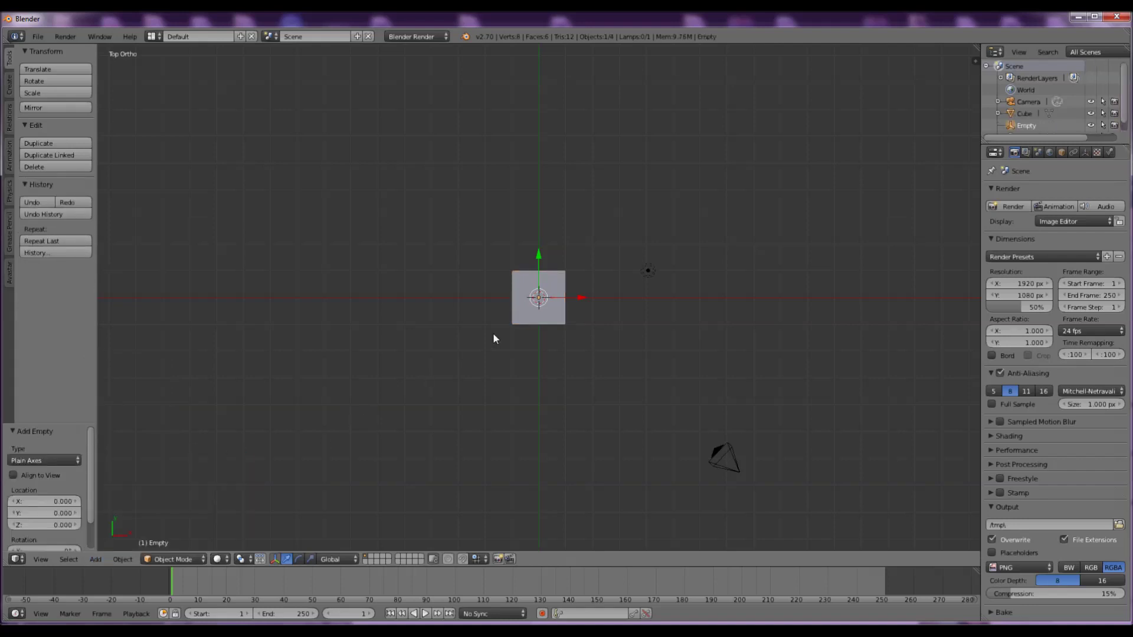
# Zoom in and select the default cube again.
pyautogui.scroll(2, 490, 340)
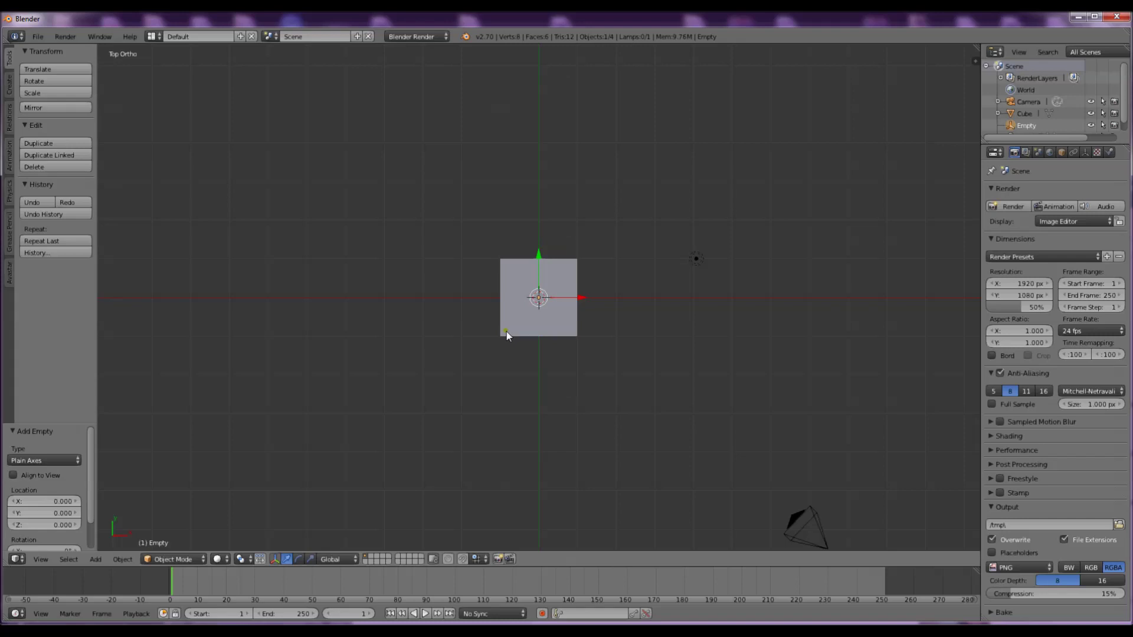
pyautogui.scroll(2, 560, 331)
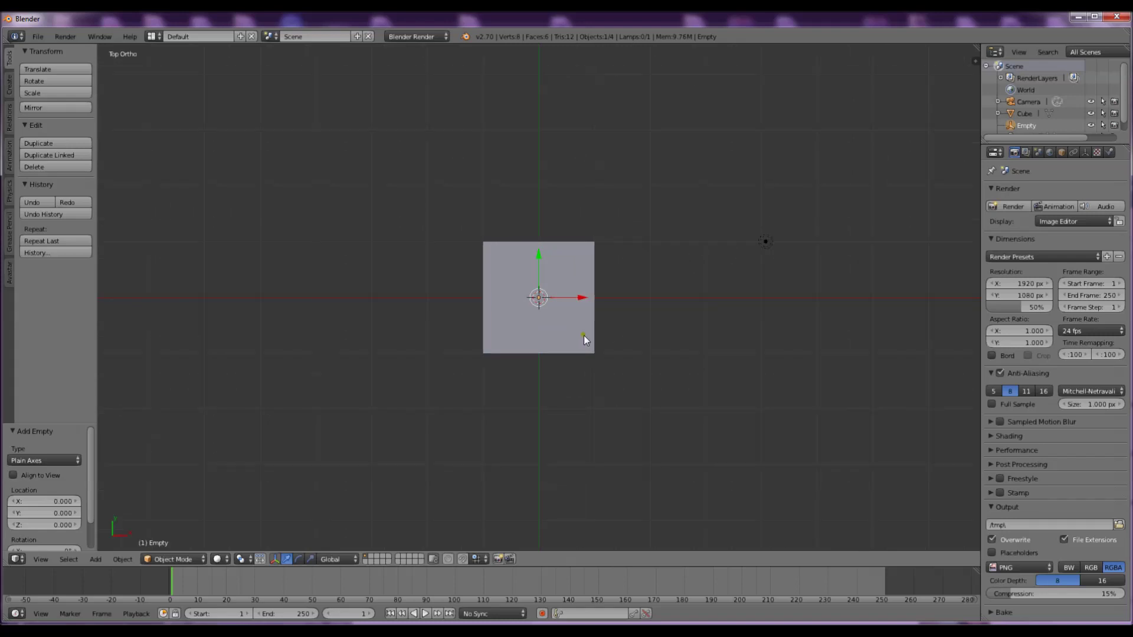
pyautogui.rightClick(579, 250)
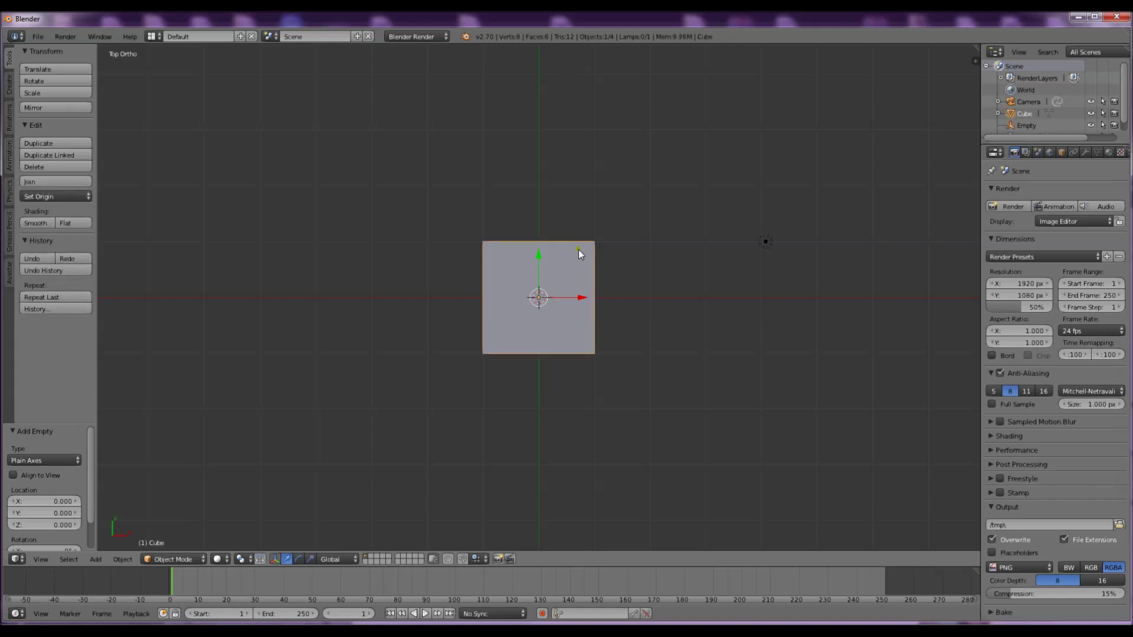
# Add an Array modifier to the cube, try count 5, then drag the count to 1.
pyautogui.click(1086, 152)
pyautogui.click(1026, 193)
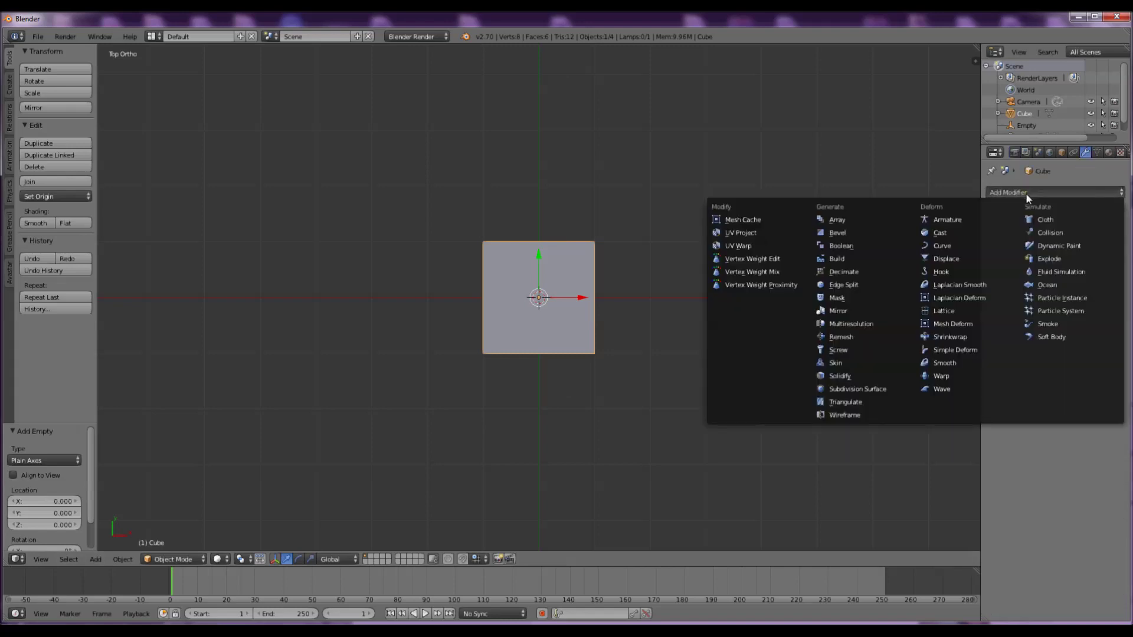
pyautogui.click(838, 220)
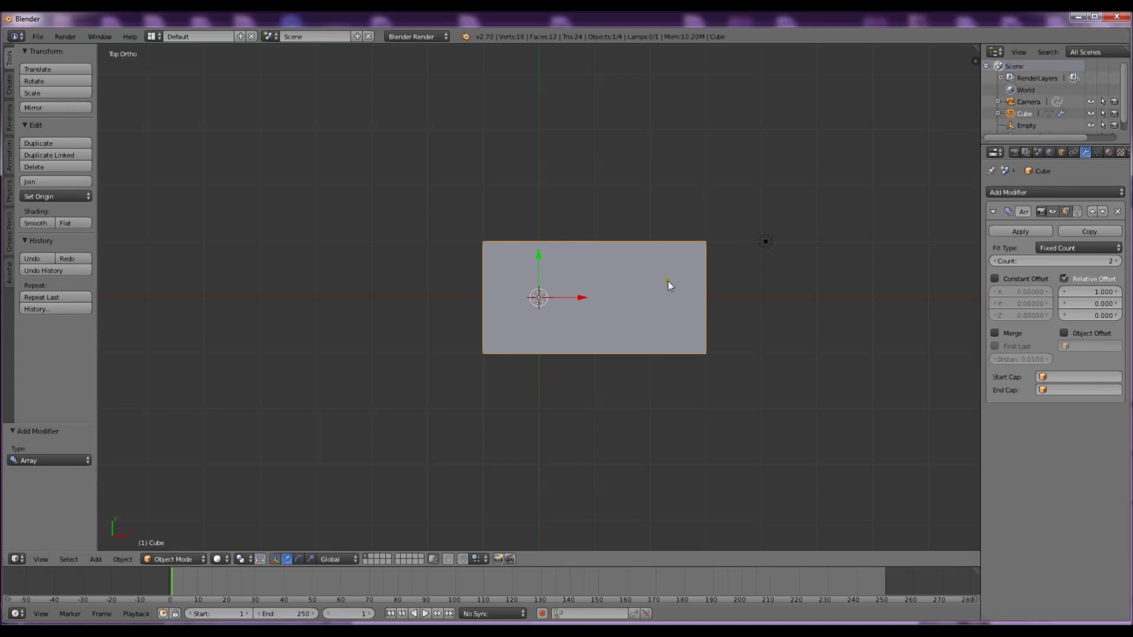
pyautogui.moveTo(679, 341); pyautogui.dragTo(705, 283, button='middle')
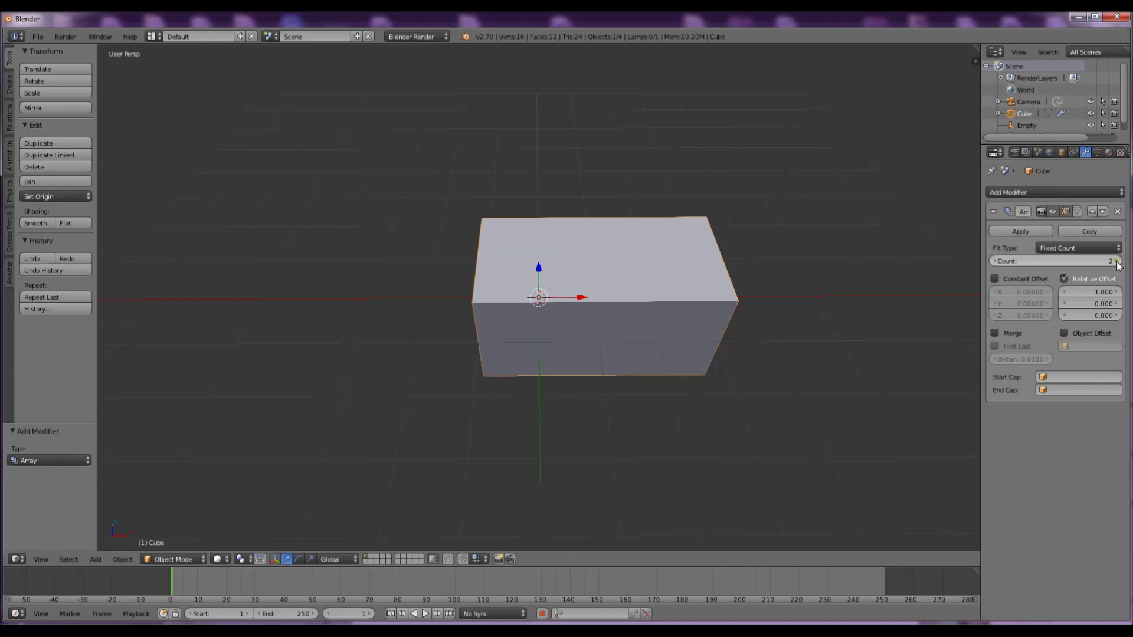
pyautogui.click(1017, 261)
pyautogui.write('5')
pyautogui.press('Return')
pyautogui.moveTo(994, 265); pyautogui.dragTo(940, 295)
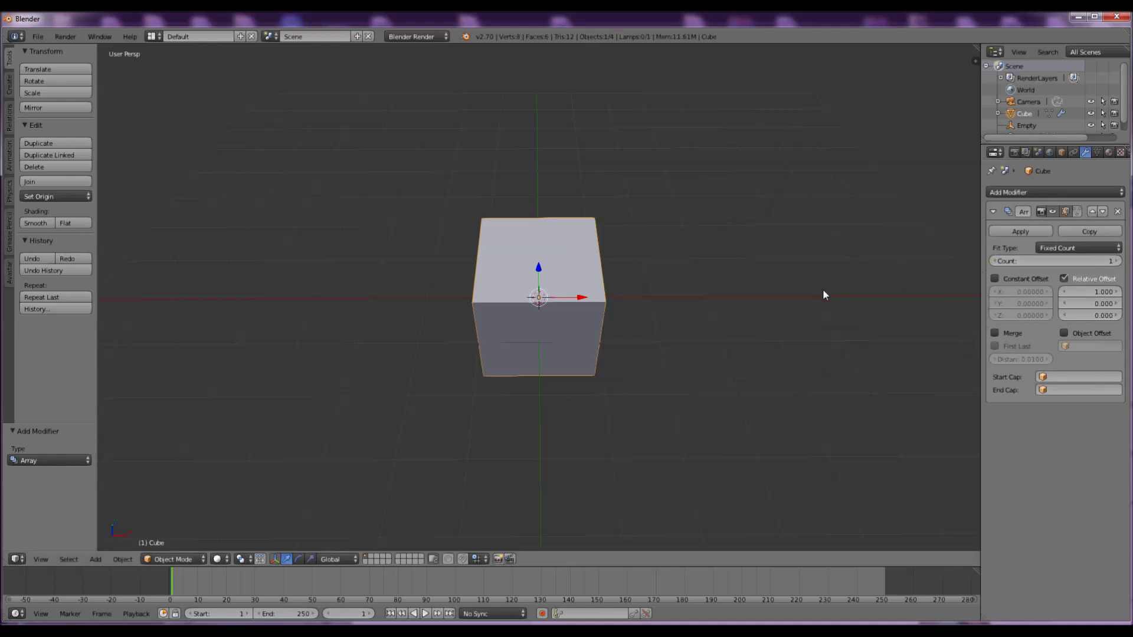
pyautogui.press('KP_7')
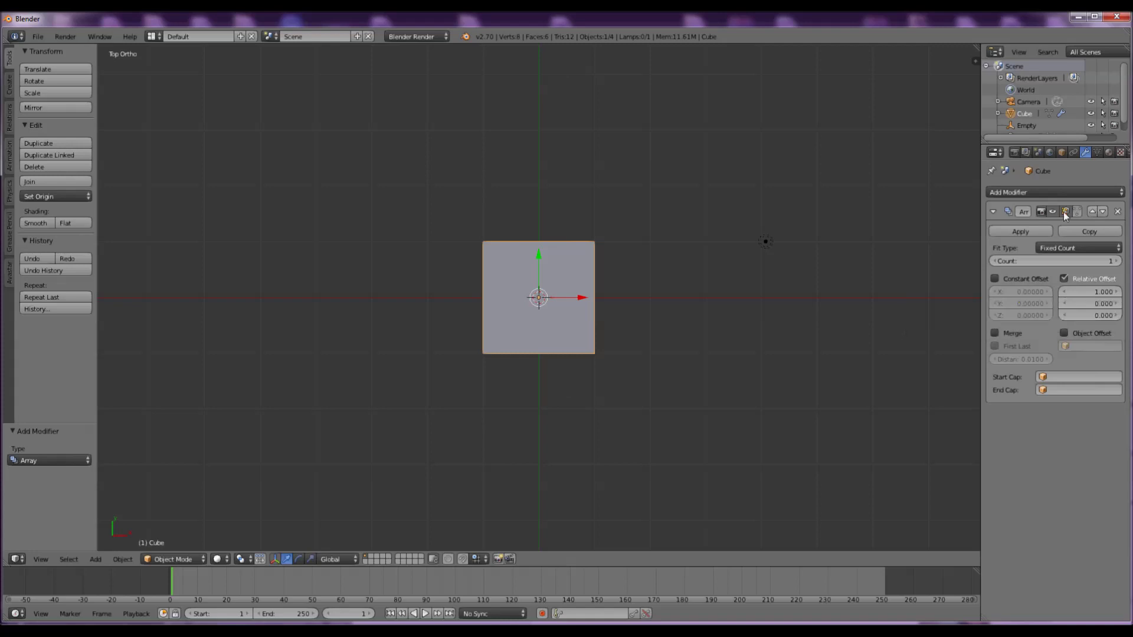
# Set the Array count to 12 and inspect the resulting strip of cubes.
pyautogui.click(1051, 261)
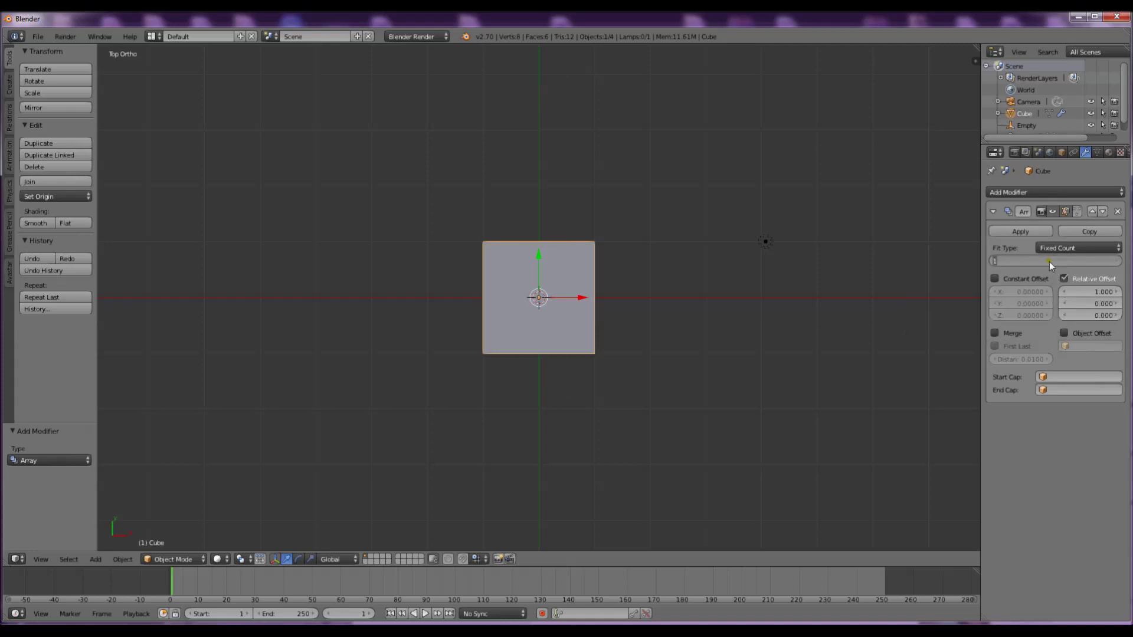
pyautogui.press('BackSpace')
pyautogui.press('Return')
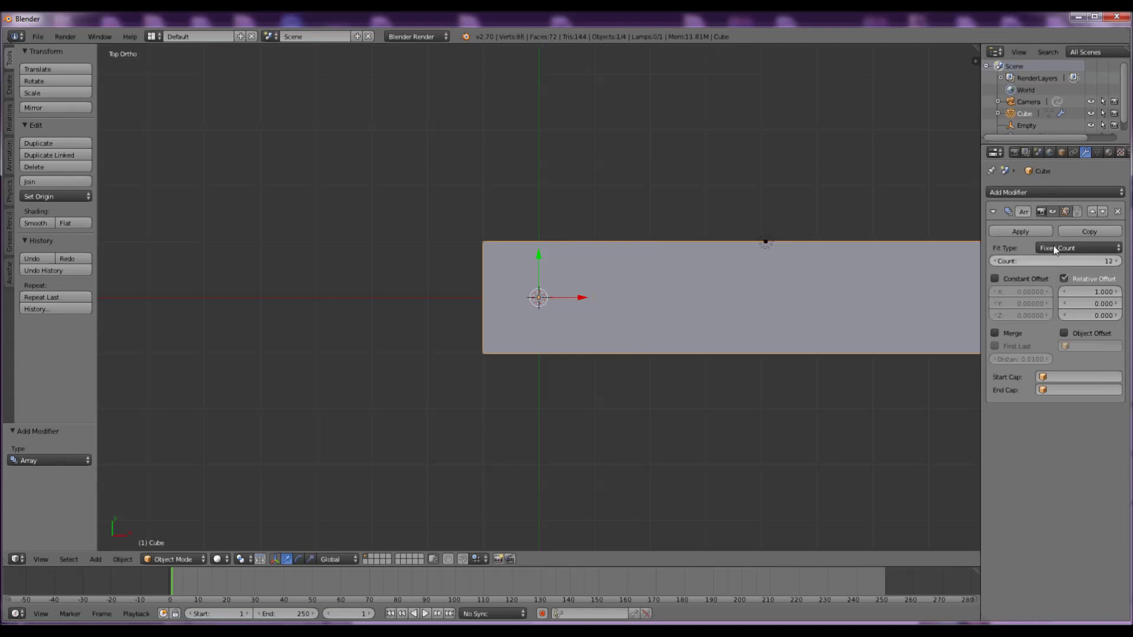
pyautogui.scroll(-5, 826, 309)
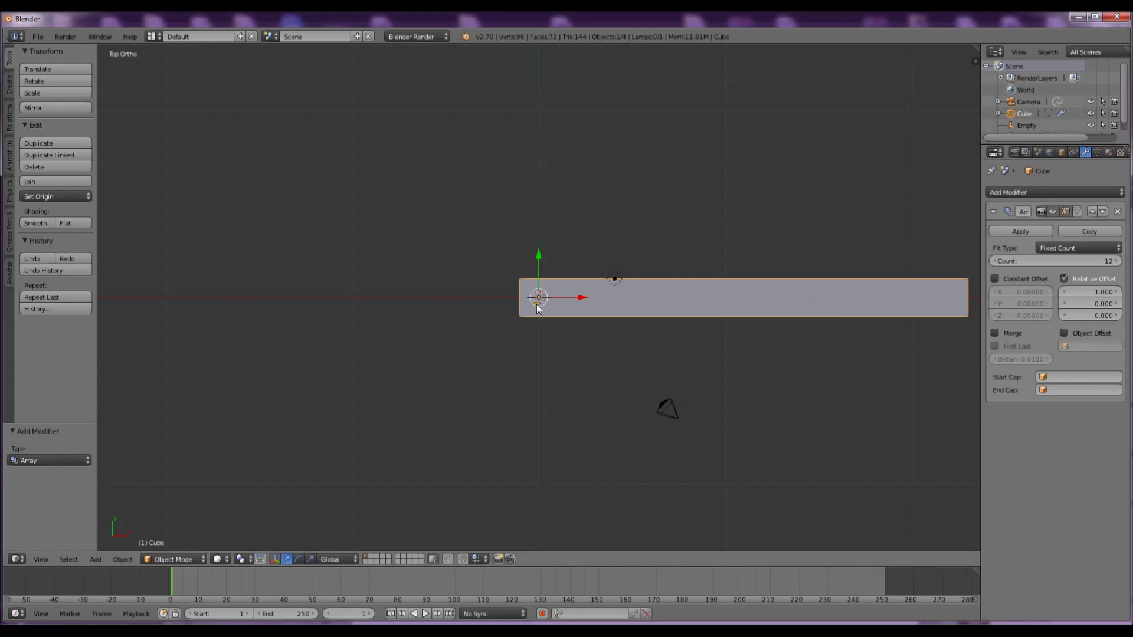
pyautogui.scroll(3, 533, 303)
pyautogui.scroll(2, 533, 303)
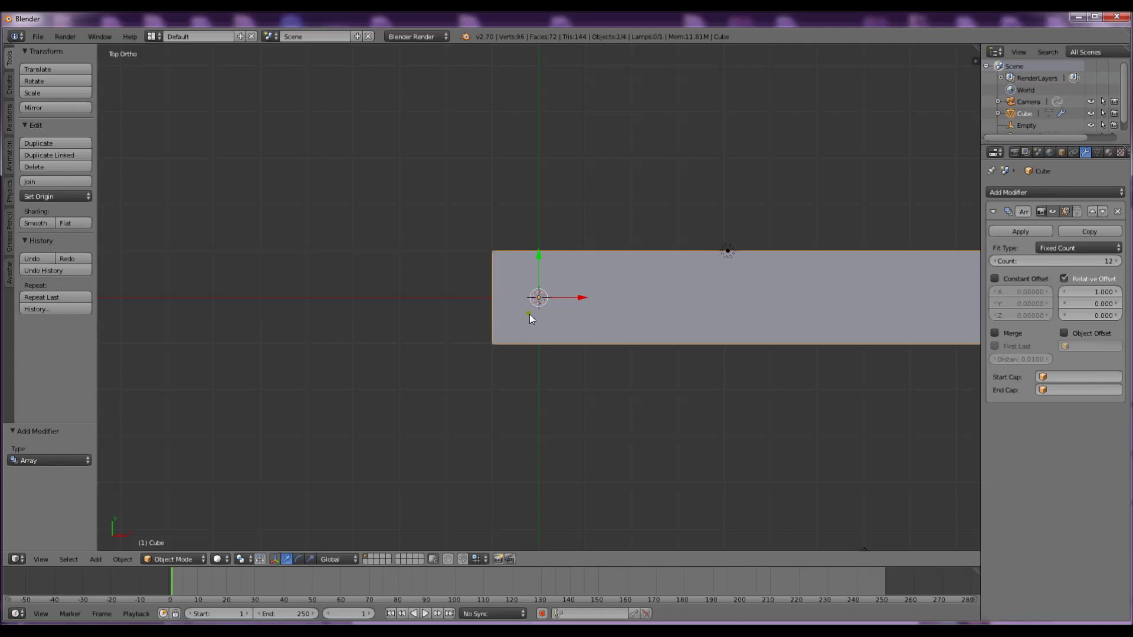
pyautogui.moveTo(491, 374); pyautogui.dragTo(478, 275, button='middle')
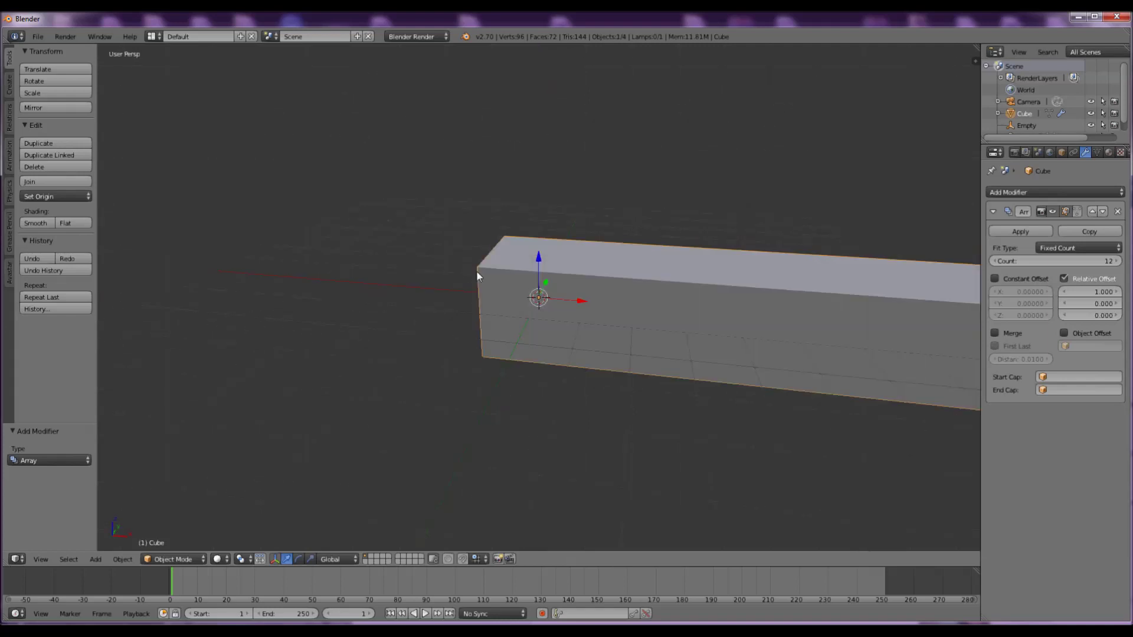
pyautogui.press('KP_7')
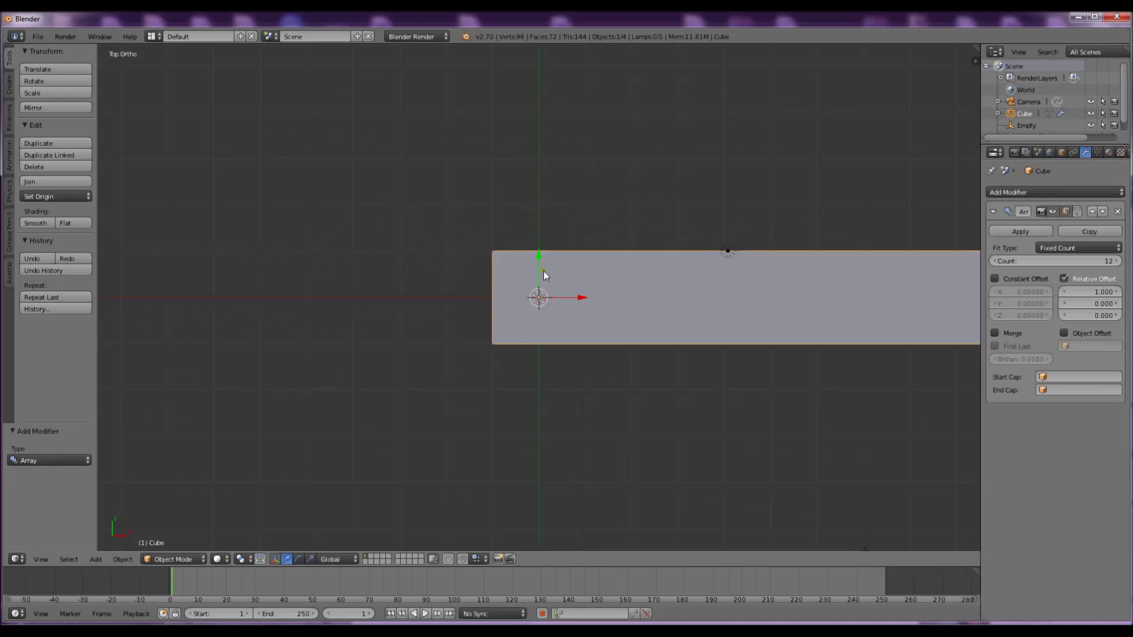
# Enable Constant Offset, disable Relative Offset, and set the Empty as the Object Offset.
pyautogui.click(995, 279)
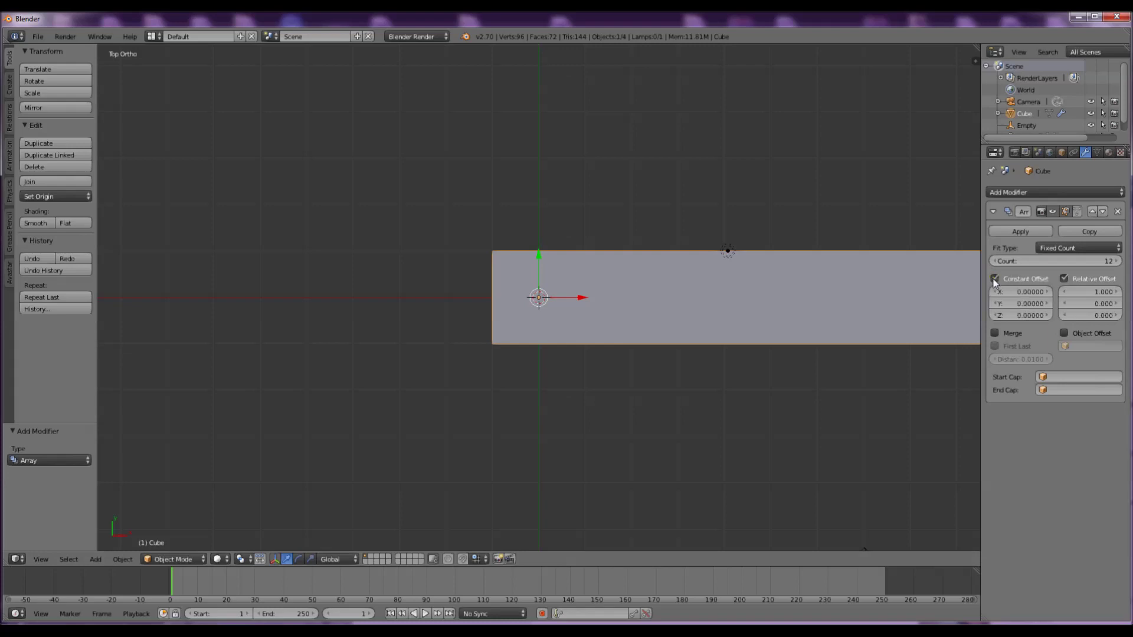
pyautogui.click(1063, 279)
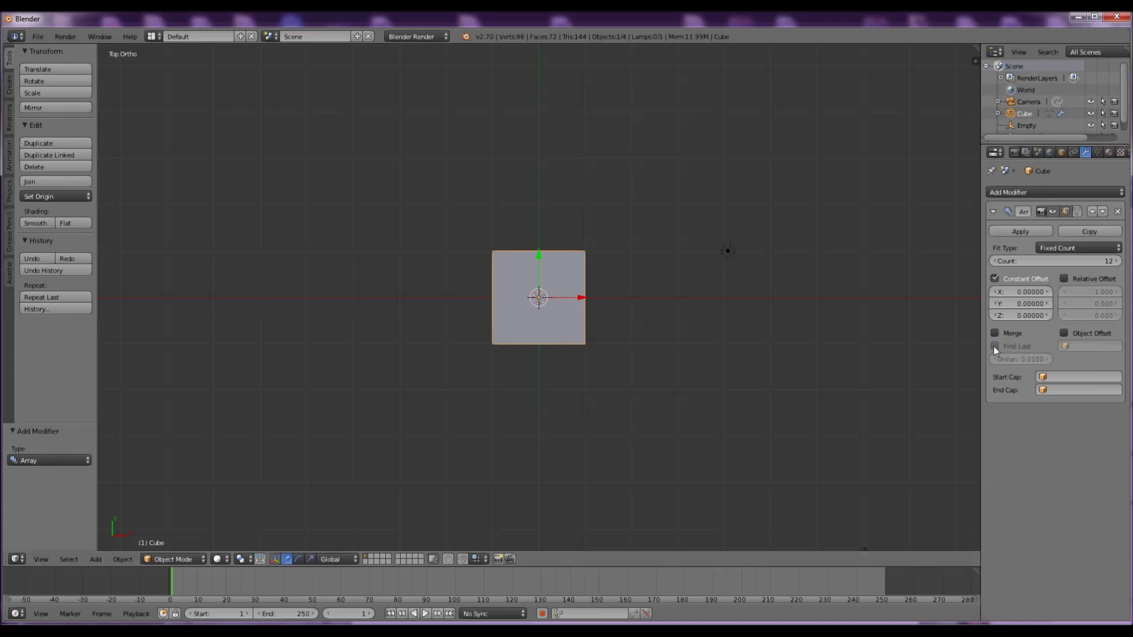
pyautogui.click(1064, 334)
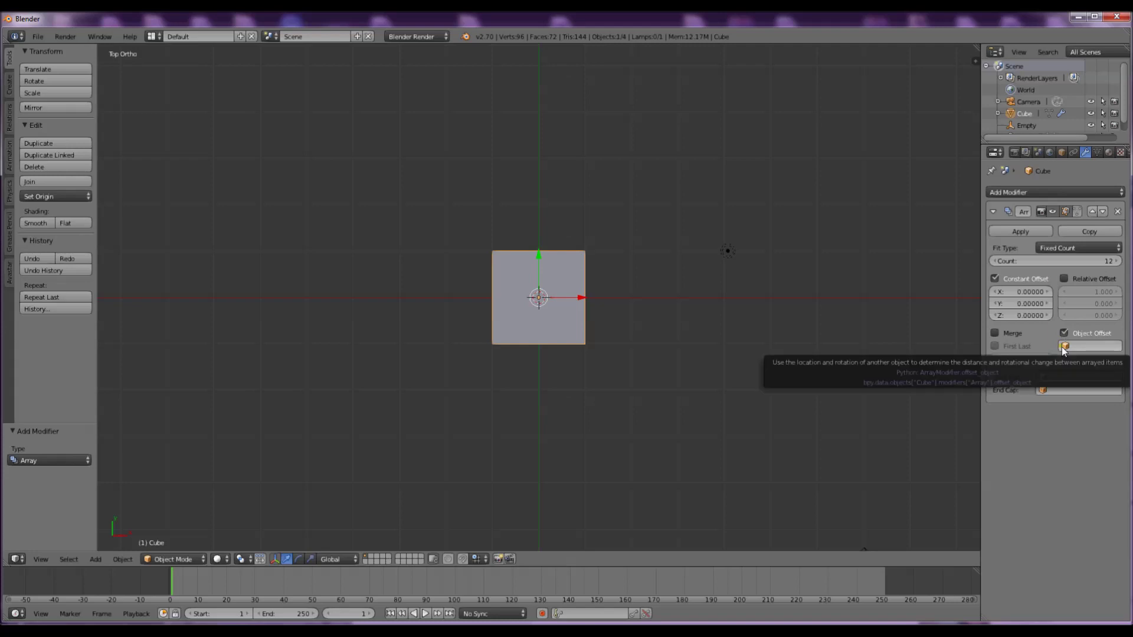
pyautogui.click(1065, 348)
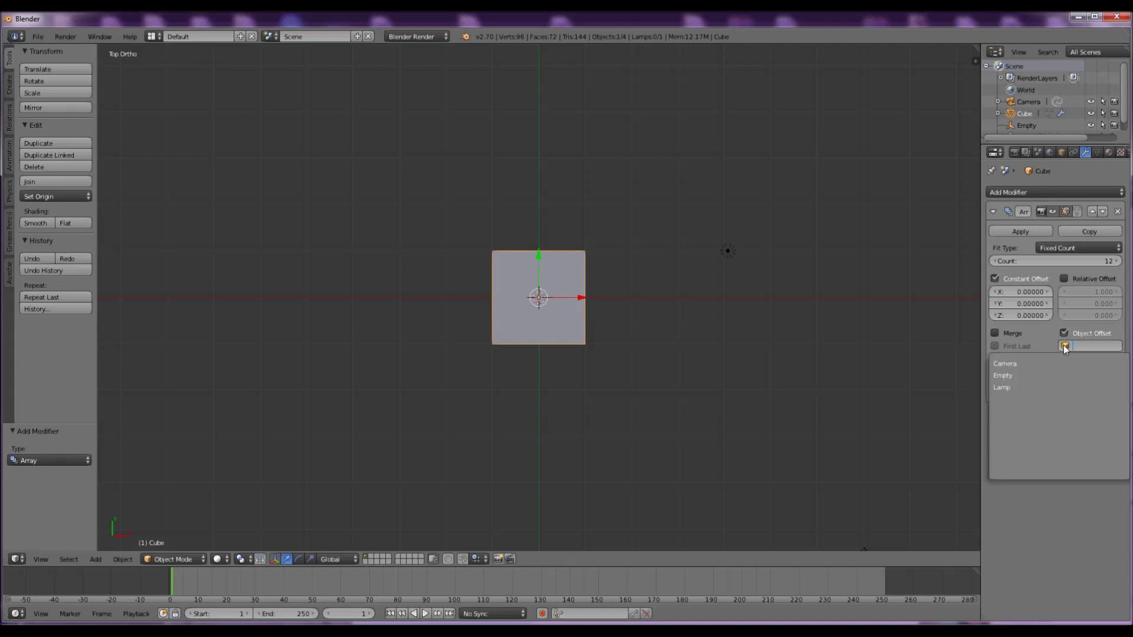
pyautogui.click(1017, 374)
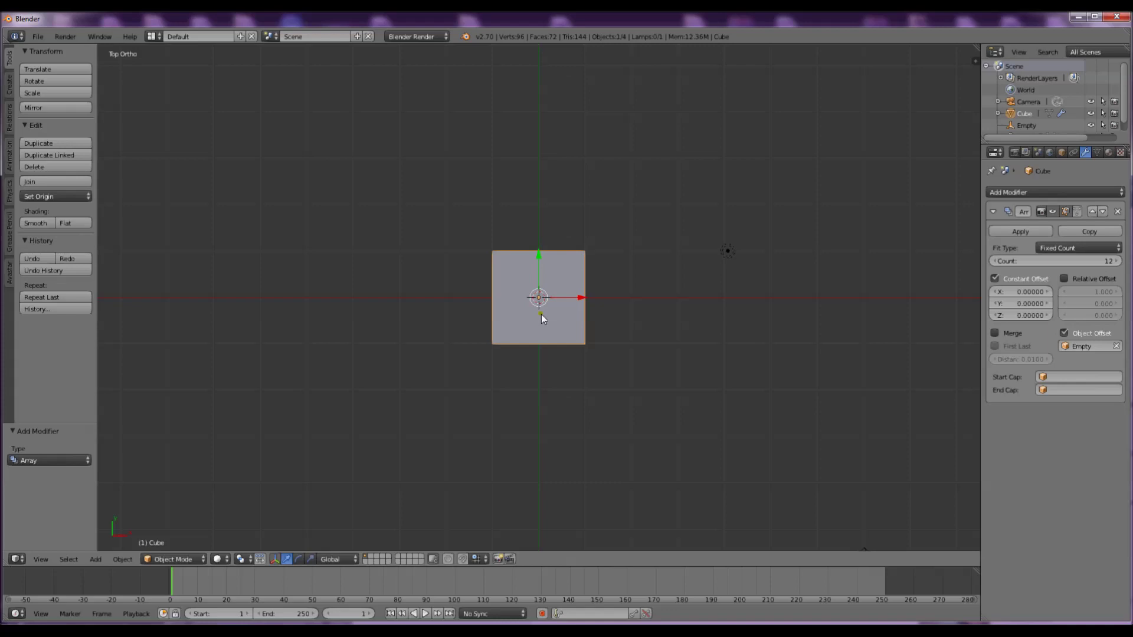
pyautogui.scroll(1, 541, 313)
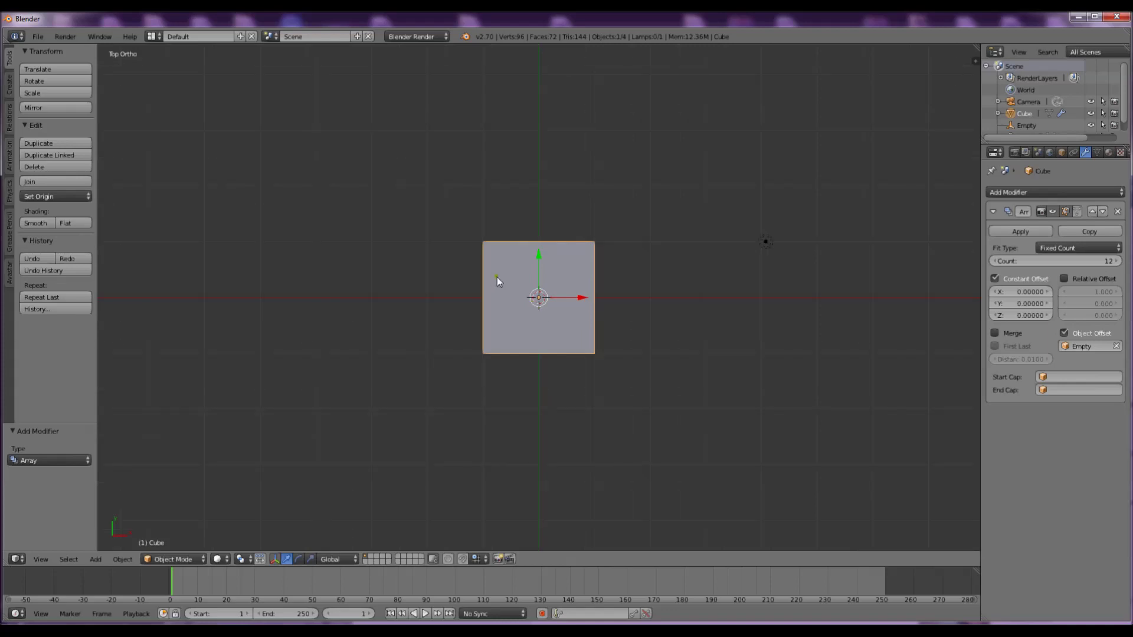
# In Edit Mode, move the cube's mesh about 4 units up the Y axis.
pyautogui.press('Tab')
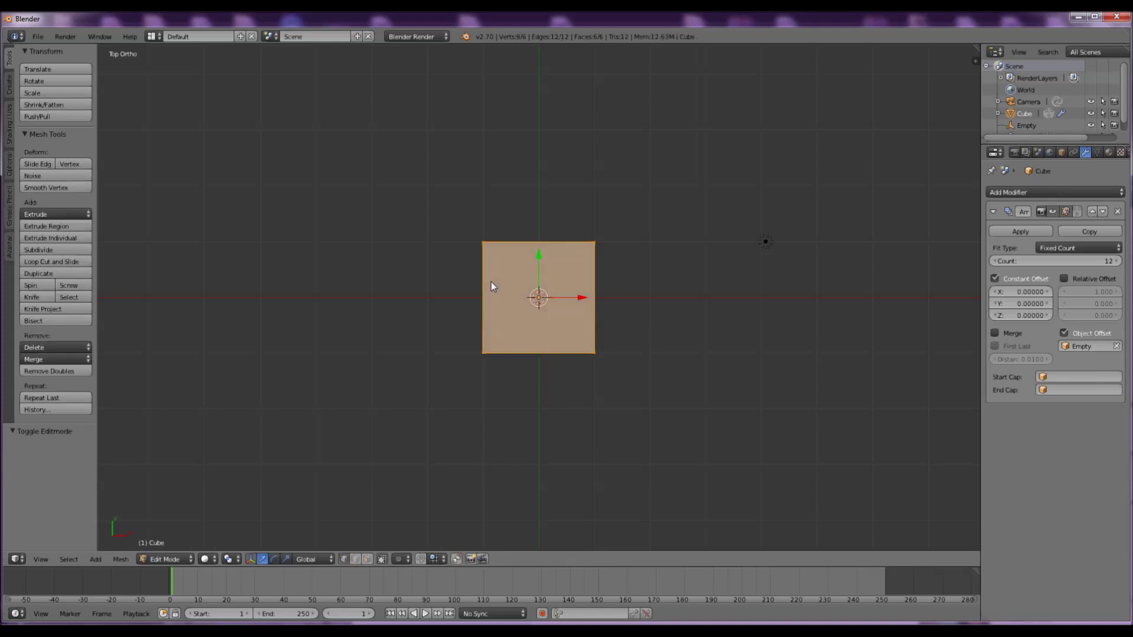
pyautogui.moveTo(540, 257); pyautogui.dragTo(542, 52)
pyautogui.scroll(-5, 566, 147)
pyautogui.moveTo(540, 188); pyautogui.dragTo(540, 116)
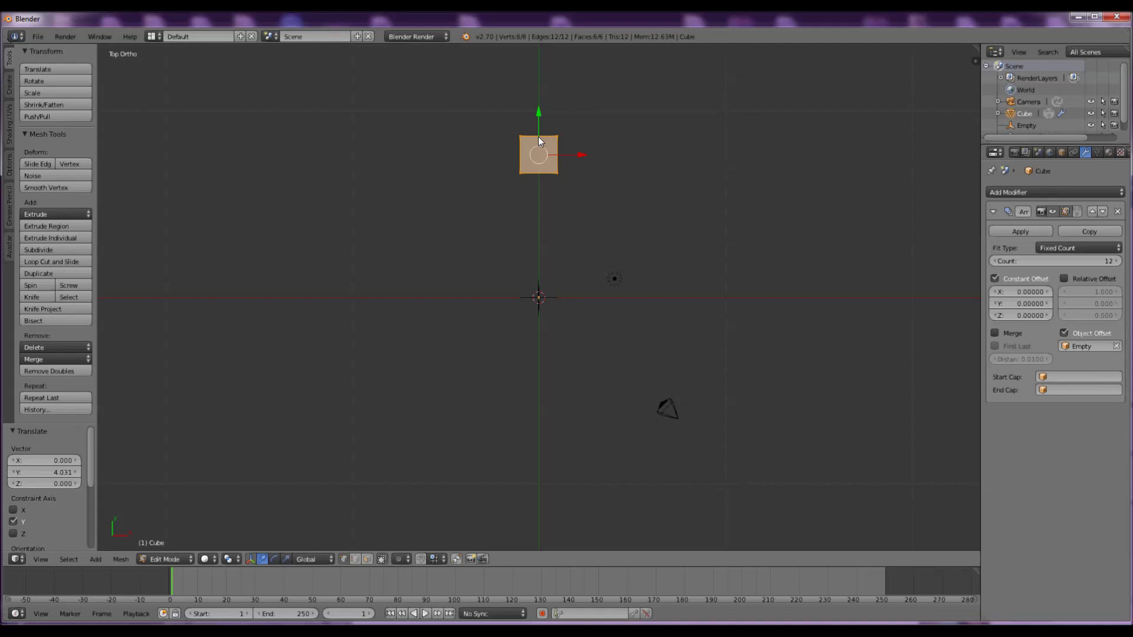
pyautogui.press('Tab')
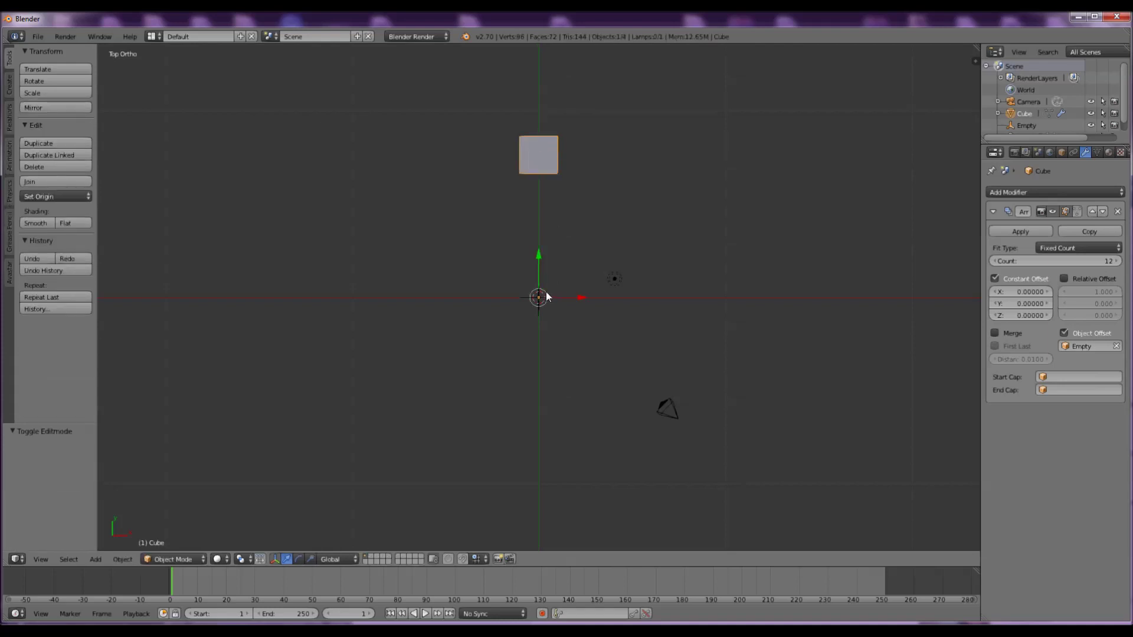
# Select the Empty at the origin and orbit around it.
pyautogui.scroll(1, 519, 299)
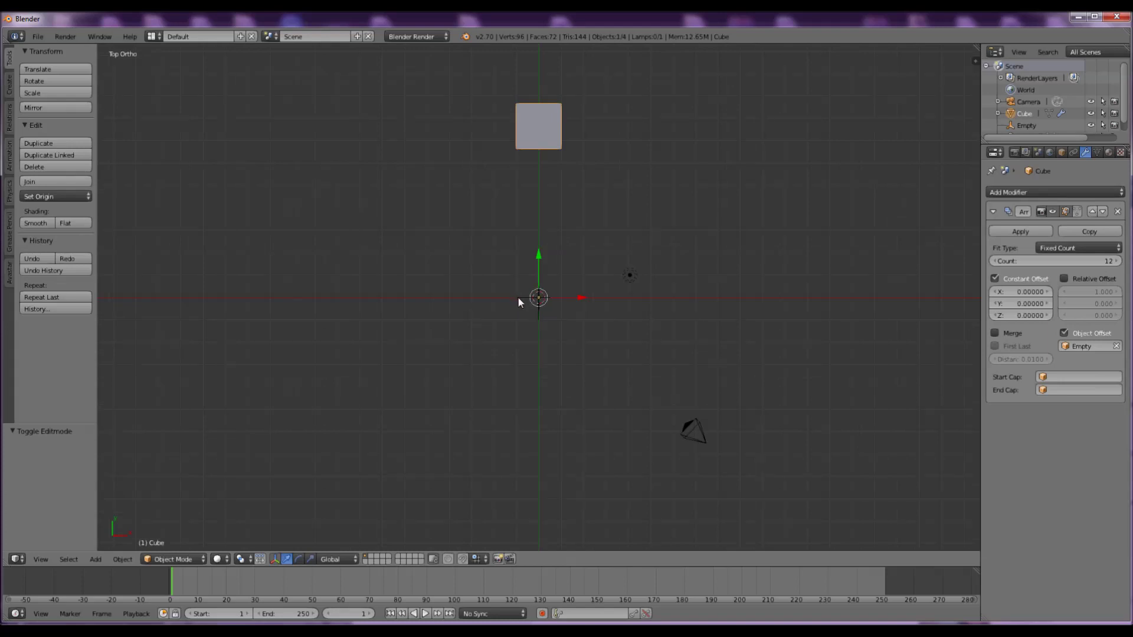
pyautogui.rightClick(519, 296)
pyautogui.moveTo(520, 295); pyautogui.dragTo(481, 315, button='middle')
pyautogui.scroll(4, 529, 281)
# Rotate the Empty to 30° around Z from the top view.
pyautogui.press('KP_7')
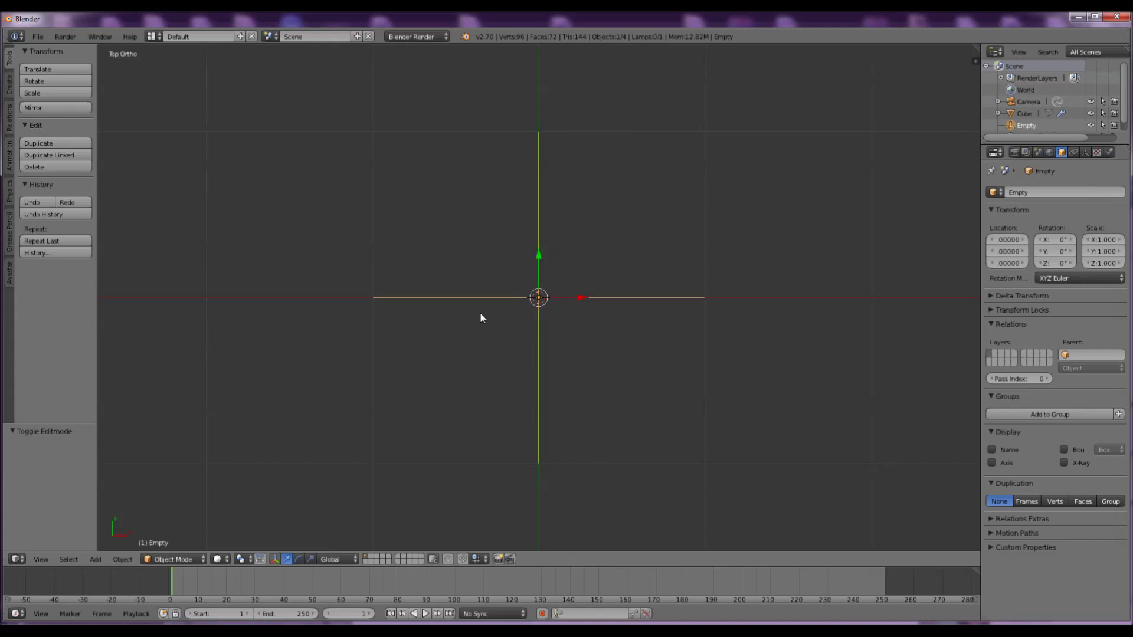
pyautogui.scroll(-3, 505, 309)
pyautogui.scroll(-5, 627, 298)
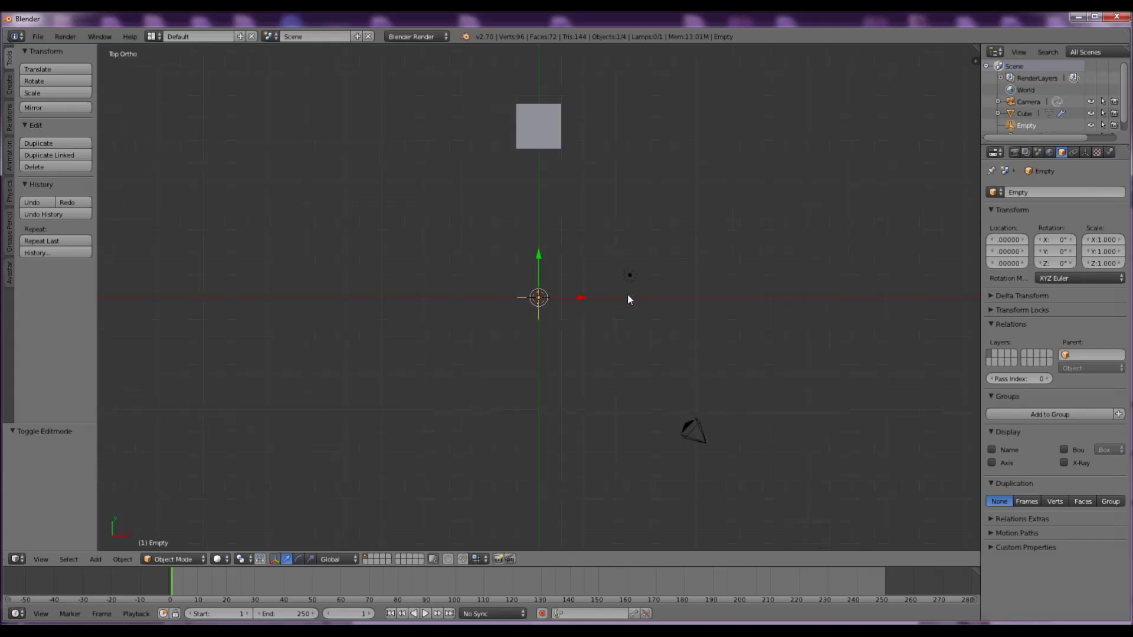
pyautogui.scroll(-2, 628, 293)
pyautogui.press('r')
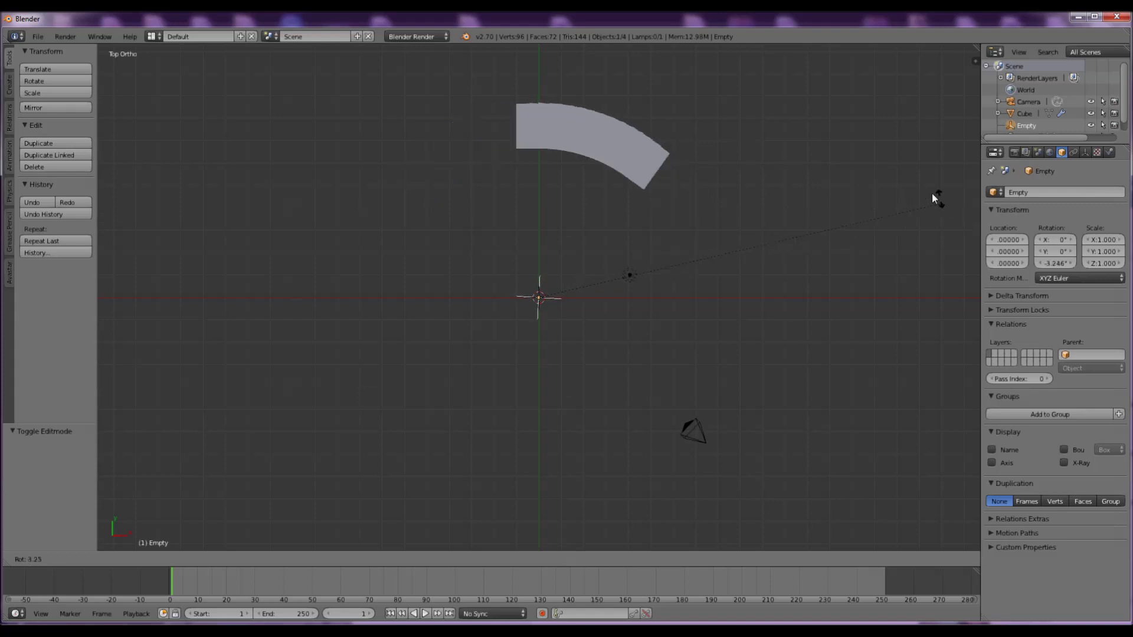
pyautogui.click(907, 221)
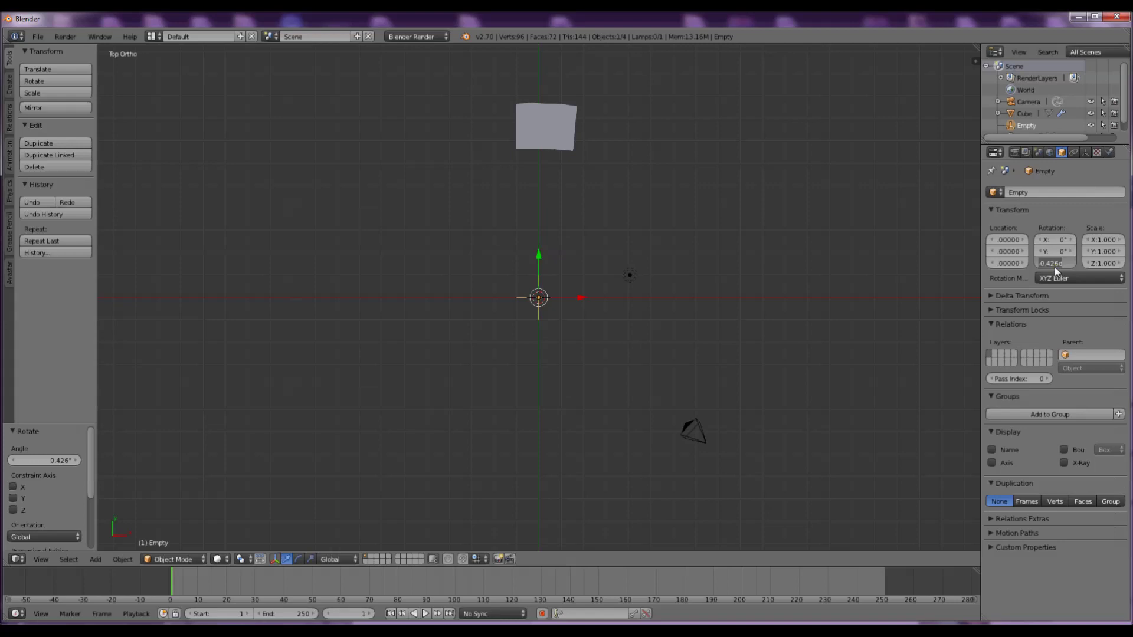
pyautogui.press('Return')
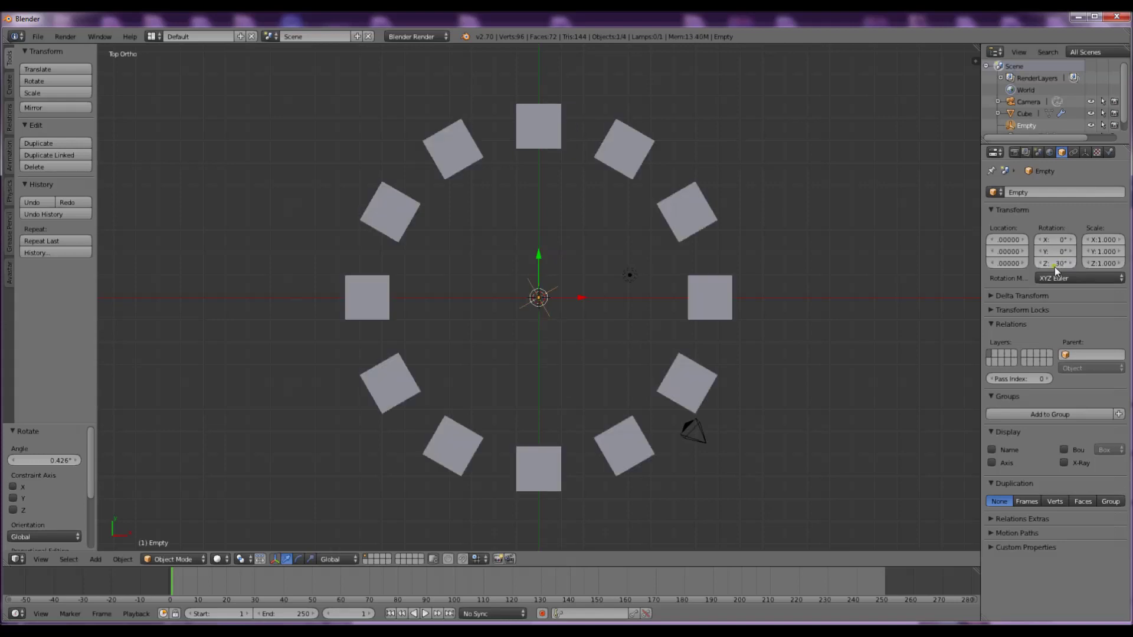
# Experiment with the Empty's Z rotation, then set it back to 30°.
pyautogui.moveTo(890, 289); pyautogui.dragTo(846, 216, button='middle')
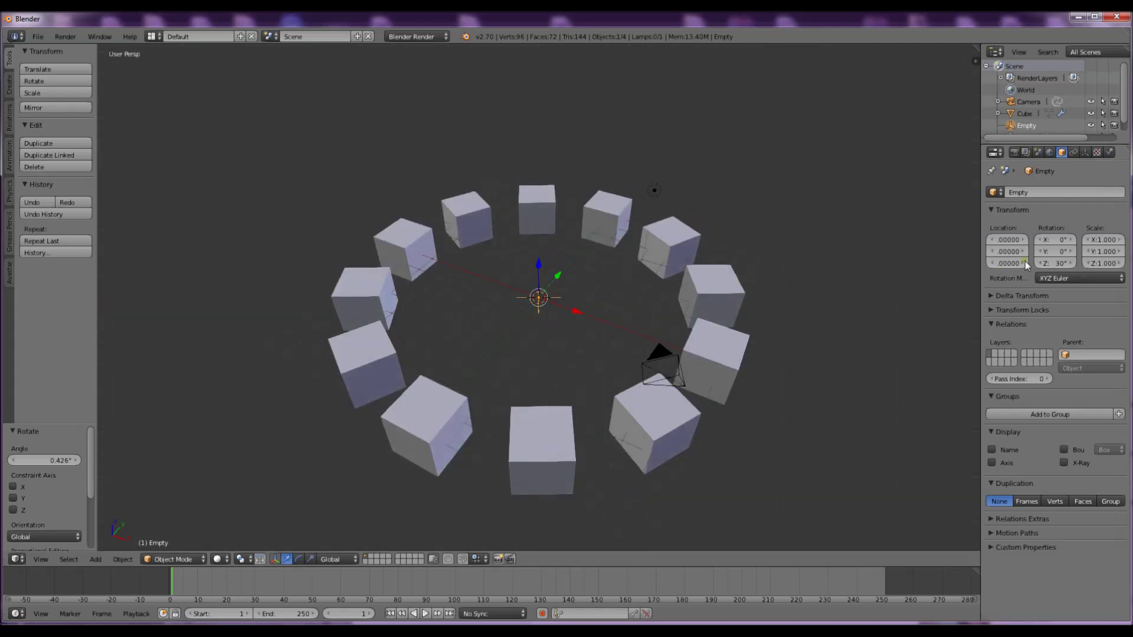
pyautogui.moveTo(1054, 262)
pyautogui.mouseDown()
pyautogui.moveTo(1043, 264)
pyautogui.moveTo(1053, 264)
pyautogui.mouseUp()
pyautogui.scroll(5, 848, 308)
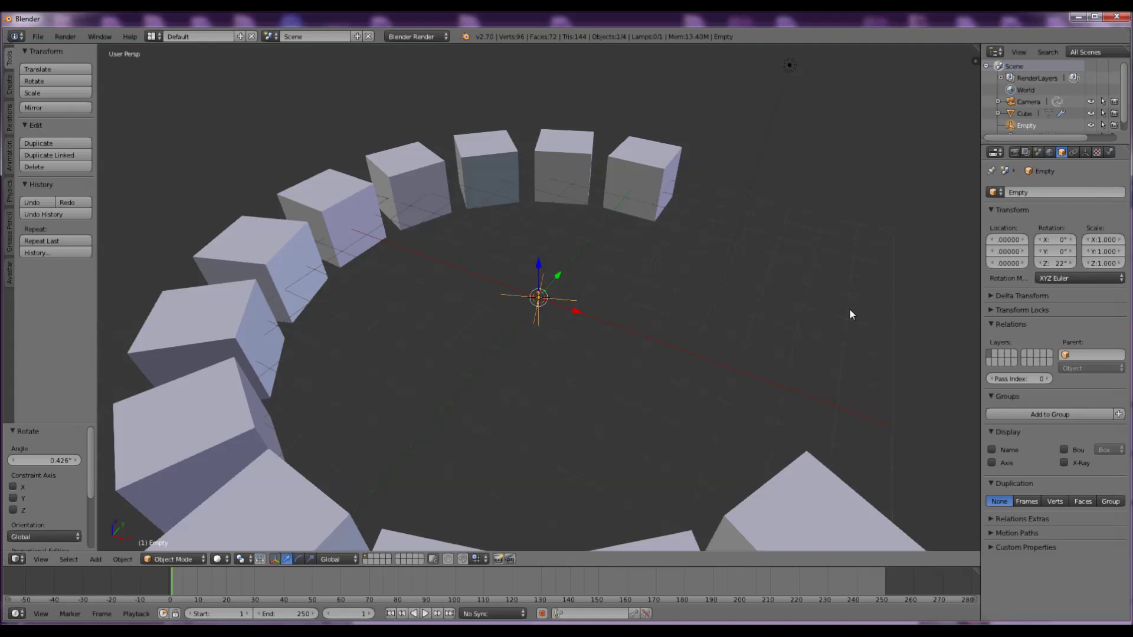
pyautogui.moveTo(1053, 263)
pyautogui.mouseDown()
pyautogui.moveTo(1066, 264)
pyautogui.moveTo(1025, 265)
pyautogui.moveTo(1039, 263)
pyautogui.mouseUp()
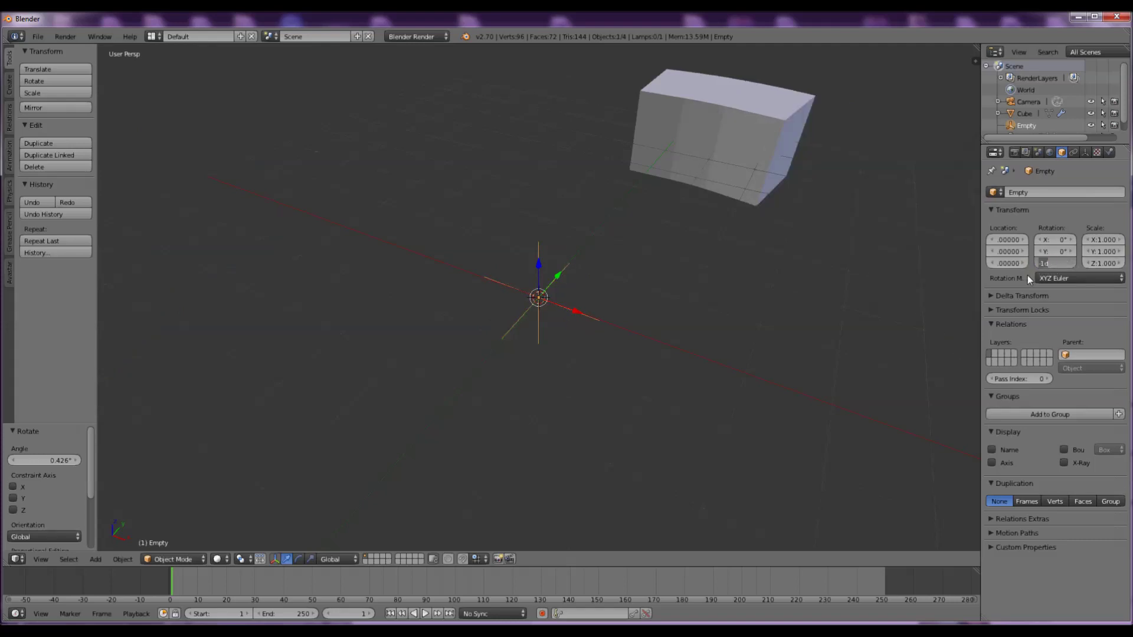
pyautogui.press('Return')
# Orbit to look down on the ring and select the arrayed cube.
pyautogui.scroll(-5, 933, 333)
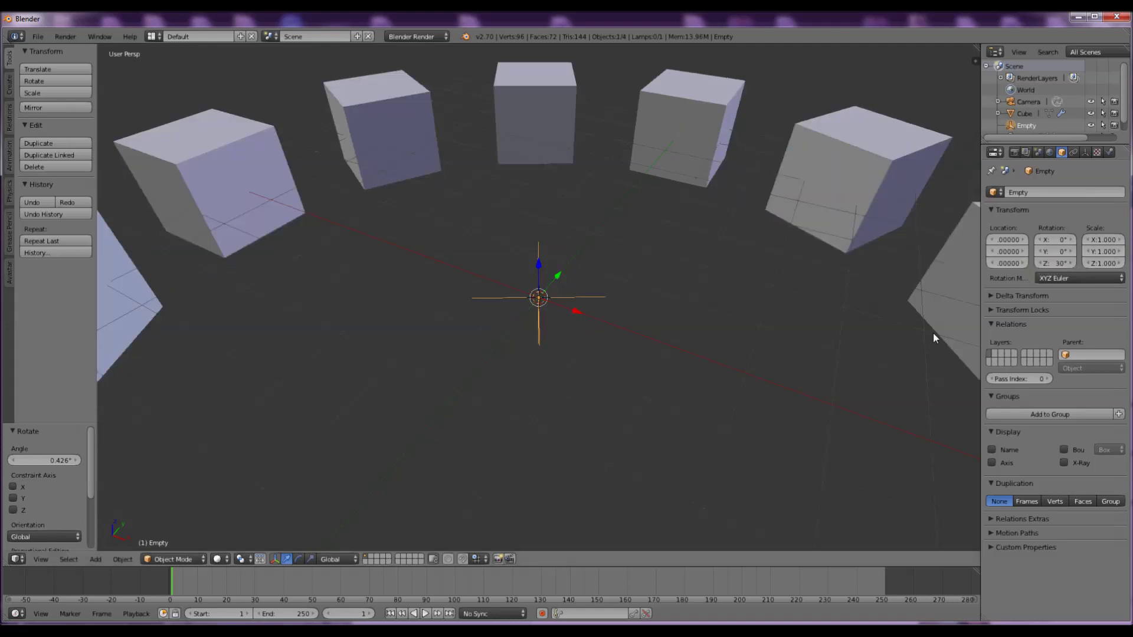
pyautogui.moveTo(788, 312); pyautogui.dragTo(809, 375, button='middle')
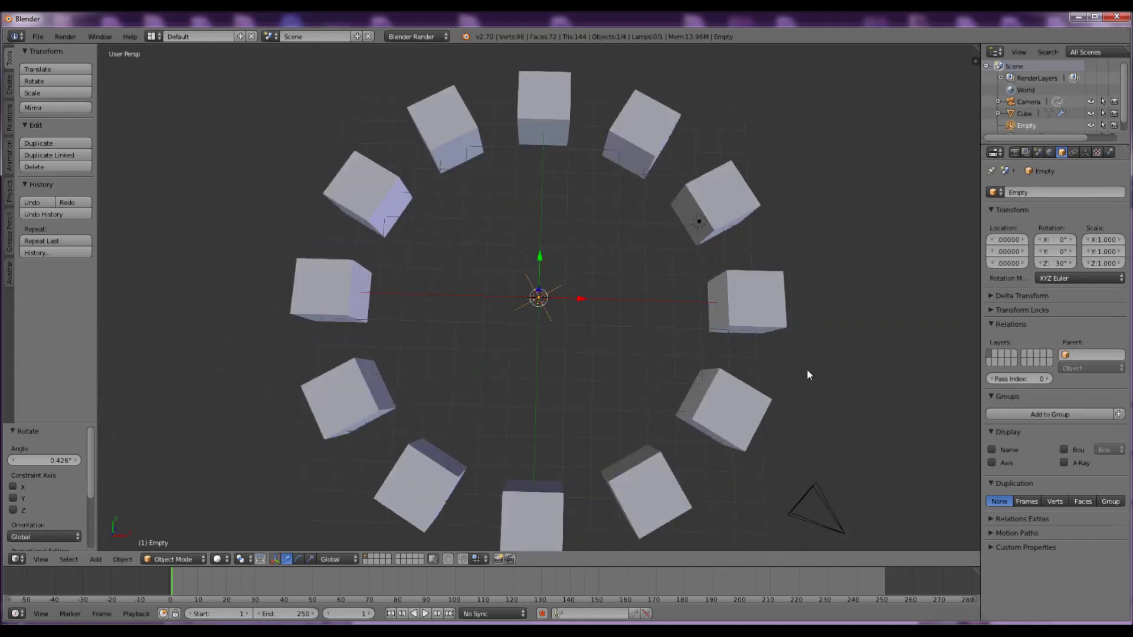
pyautogui.moveTo(678, 355); pyautogui.dragTo(615, 339, button='middle')
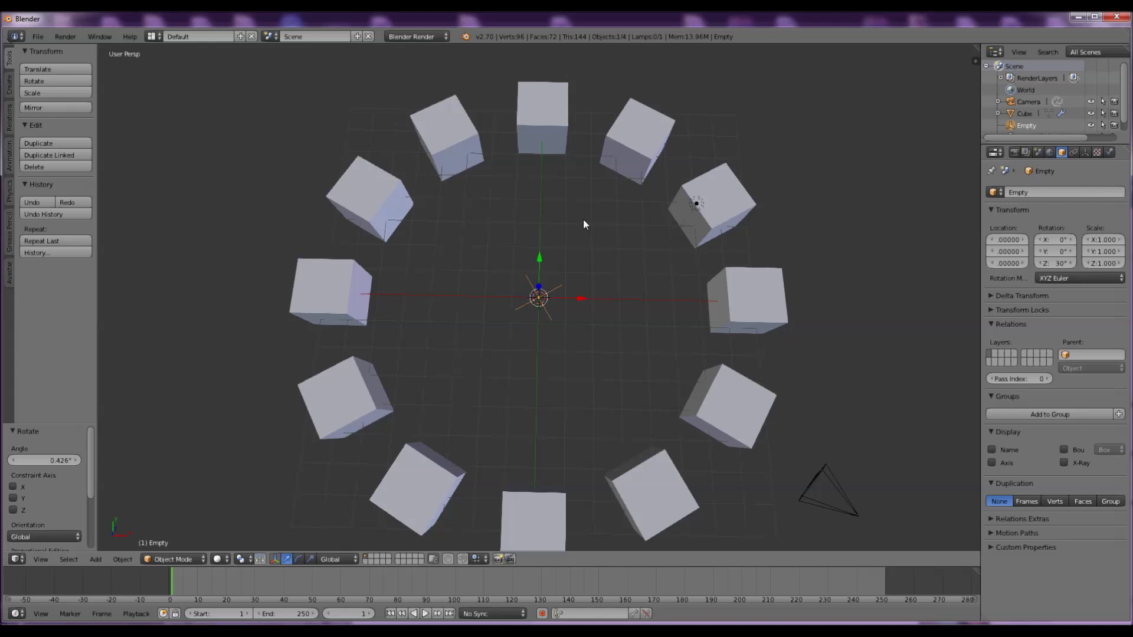
pyautogui.rightClick(551, 144)
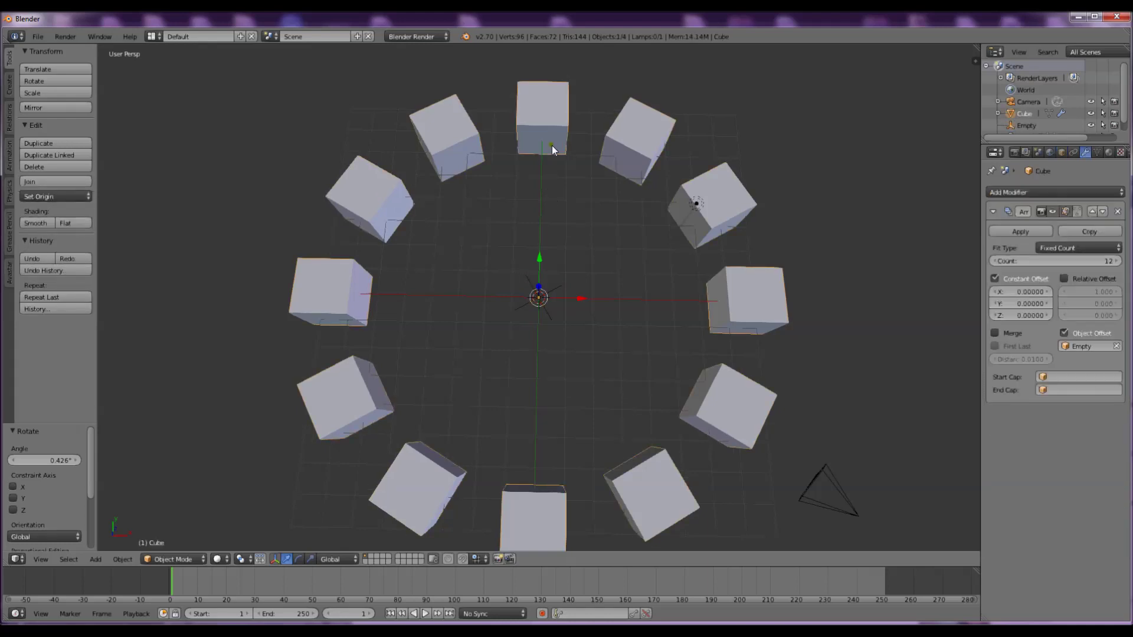
# Scale the cube's mesh 2.399 along Z in Edit Mode to make tall pillars.
pyautogui.press('Tab')
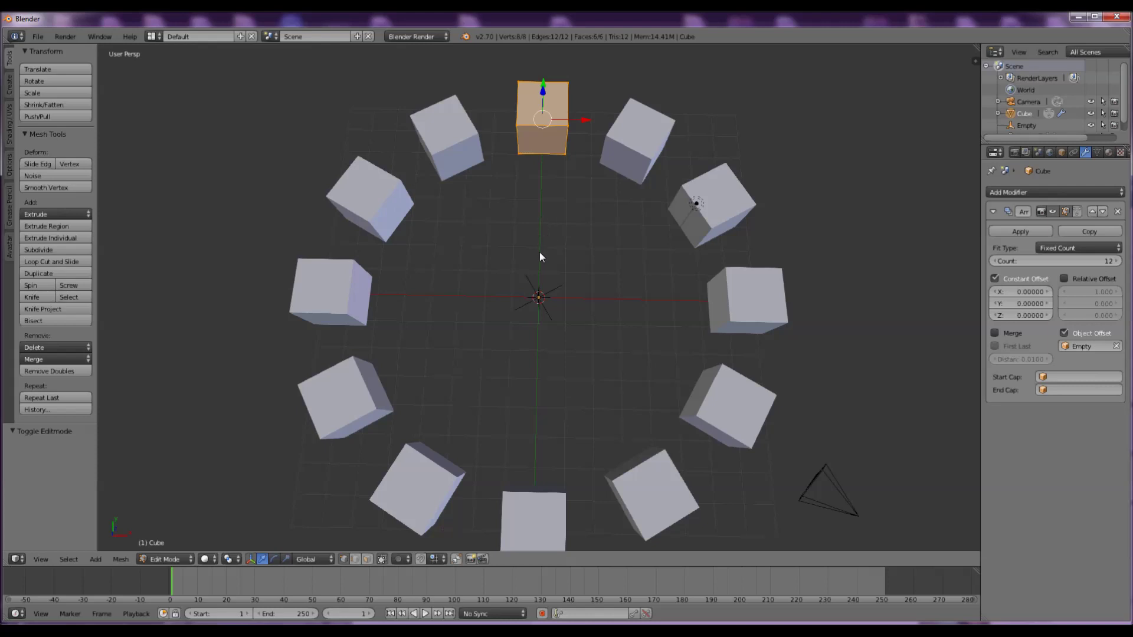
pyautogui.moveTo(486, 326); pyautogui.dragTo(428, 266, button='middle')
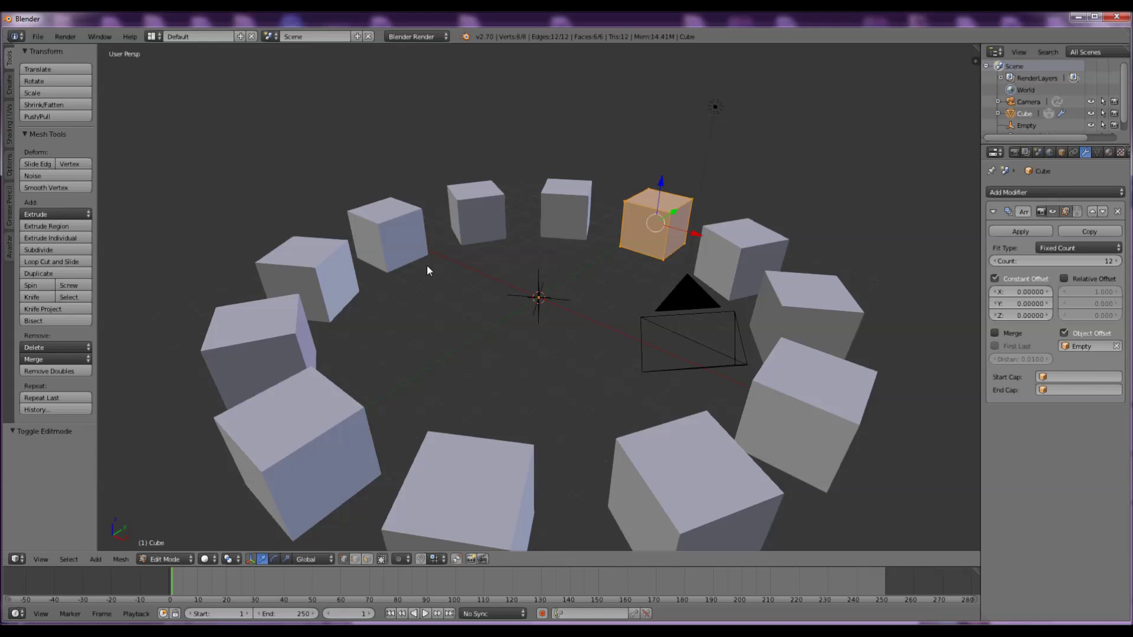
pyautogui.press('s')
pyautogui.press('z')
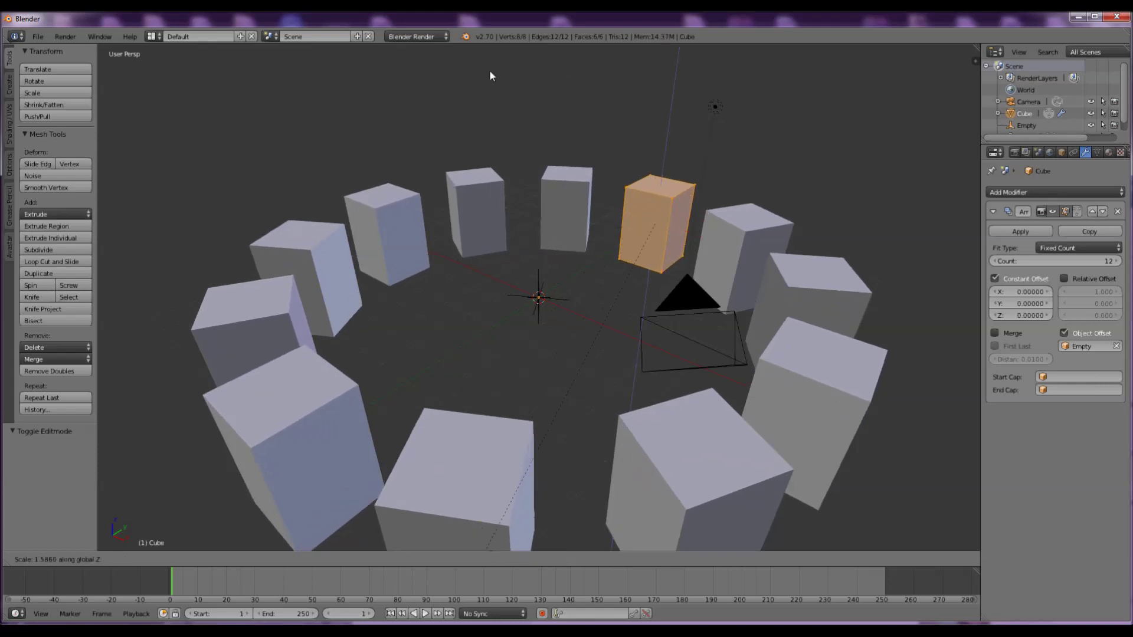
pyautogui.click(554, 12)
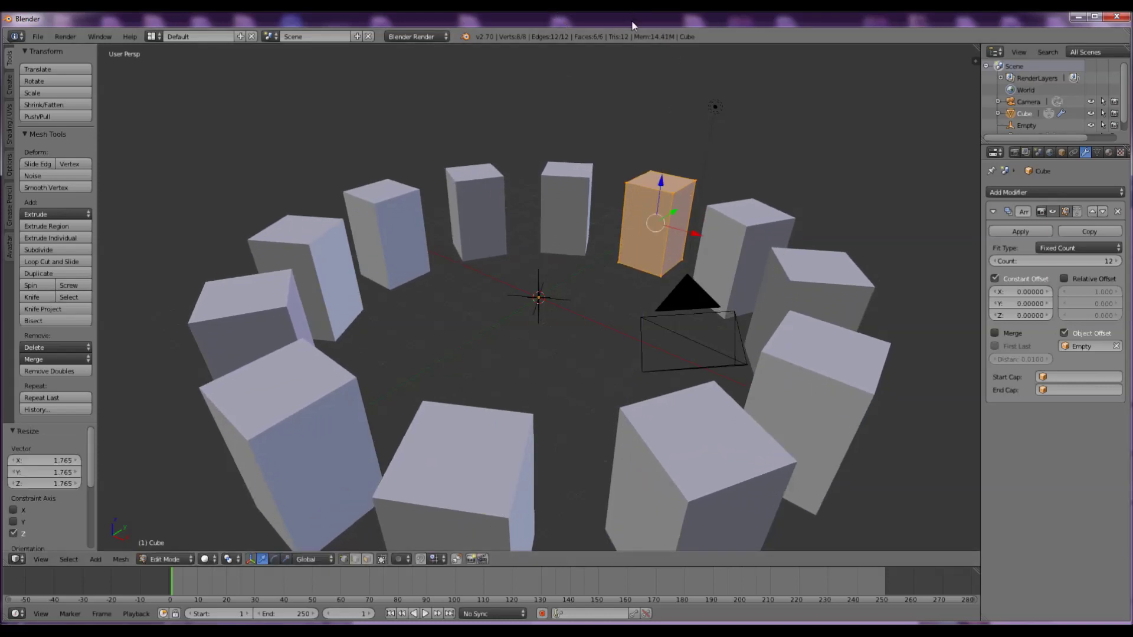
pyautogui.press('s')
pyautogui.press('z')
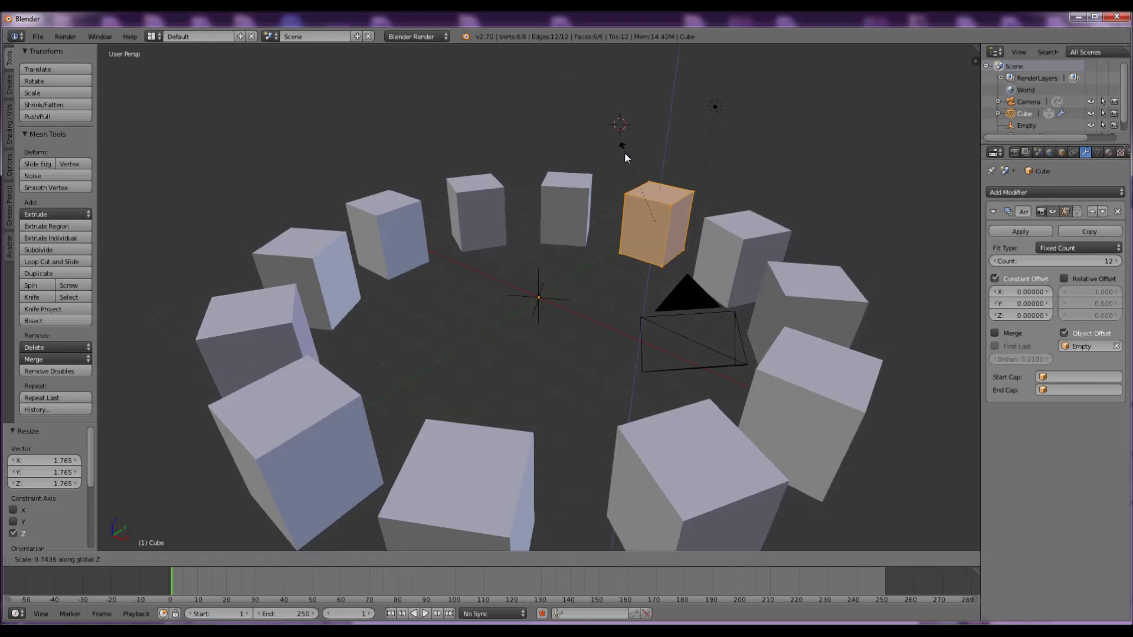
pyautogui.click(600, 481)
# Orbit around the pillar ring and check it from the top view.
pyautogui.scroll(-3, 554, 361)
pyautogui.moveTo(558, 364); pyautogui.dragTo(578, 476, button='middle')
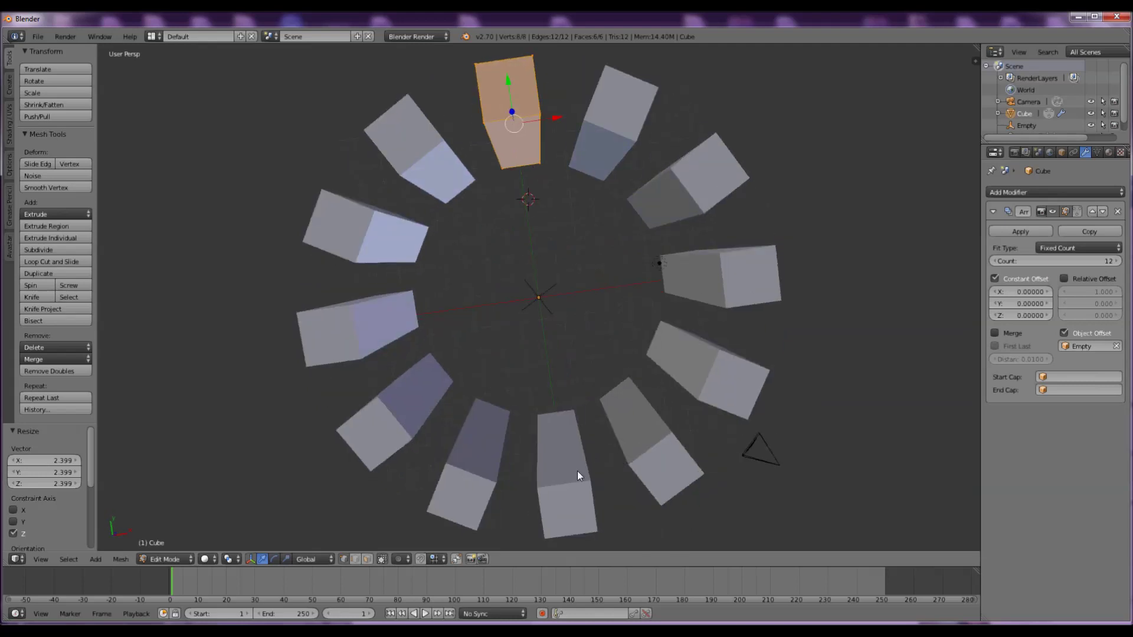
pyautogui.press('KP_7')
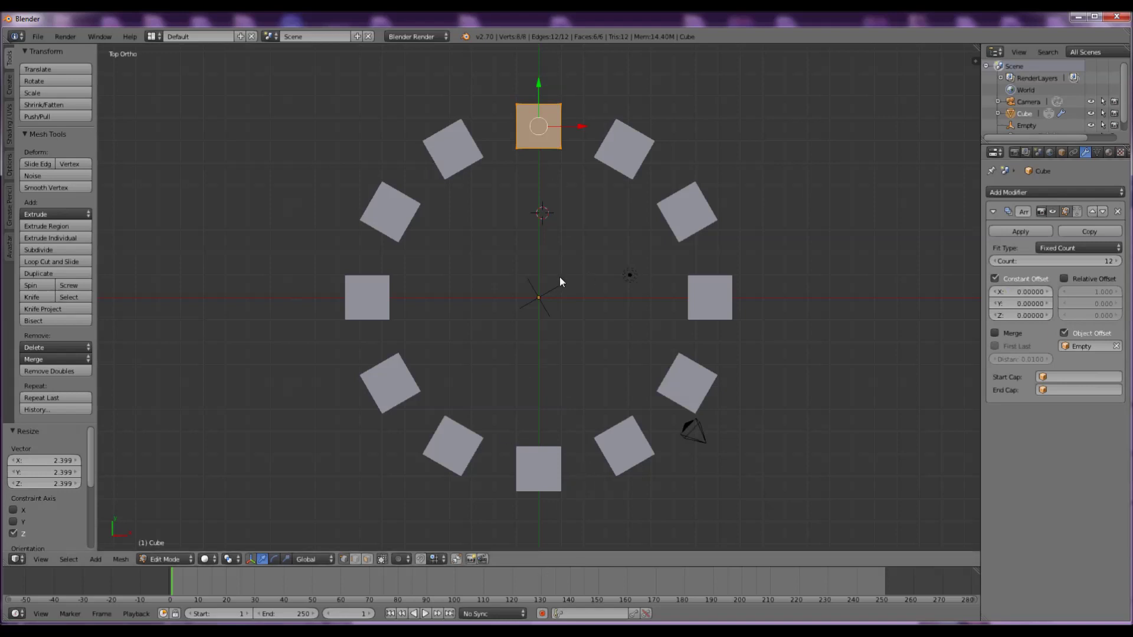
# Switch the array from Constant to Relative Offset to compare the tight ring.
pyautogui.moveTo(560, 281); pyautogui.dragTo(678, 296, button='middle')
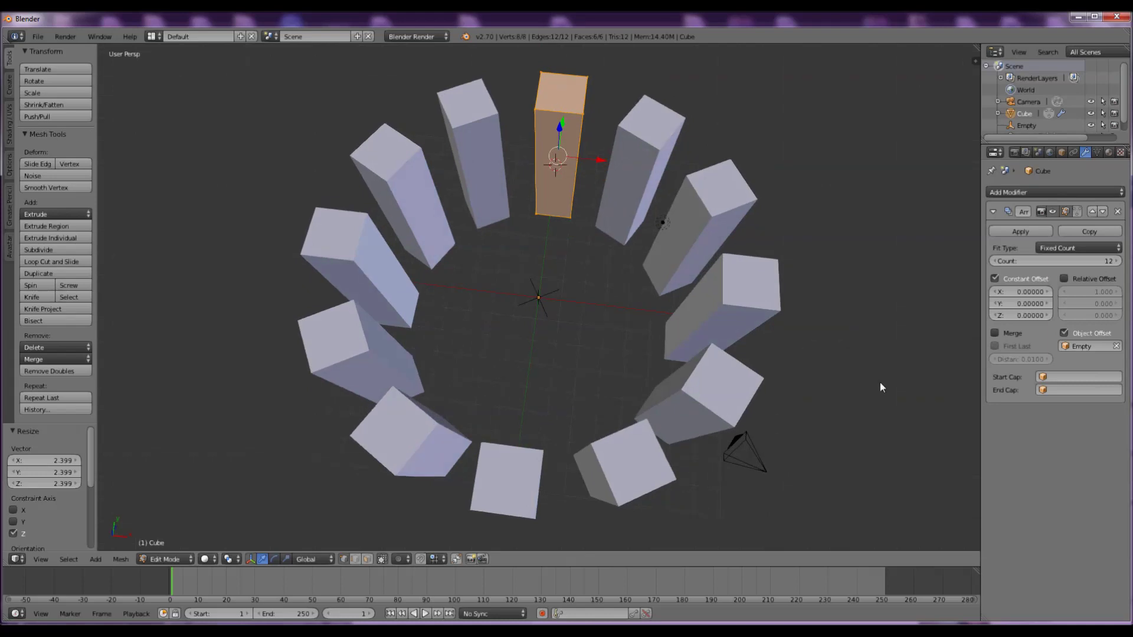
pyautogui.click(998, 280)
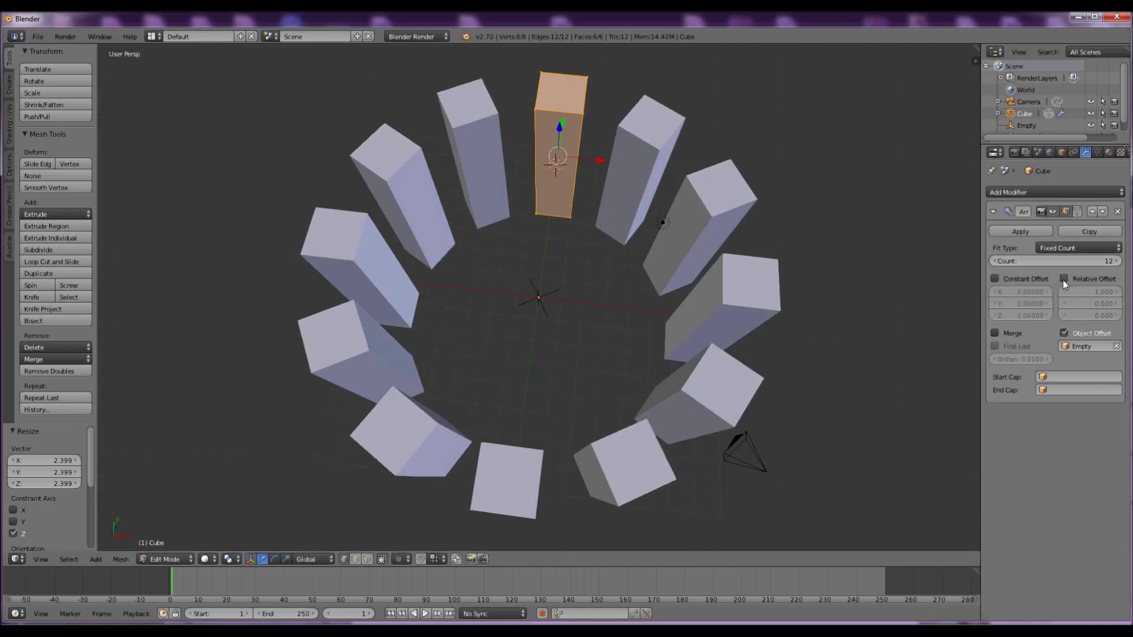
pyautogui.click(1064, 279)
pyautogui.moveTo(816, 193); pyautogui.dragTo(825, 230, button='middle')
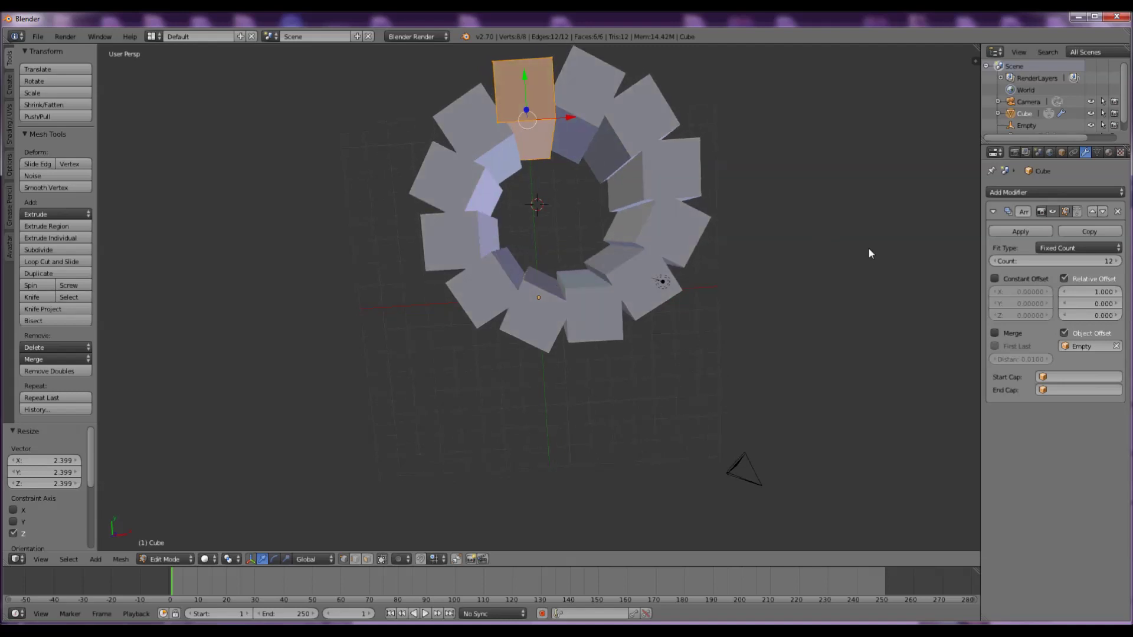
pyautogui.press('KP_7')
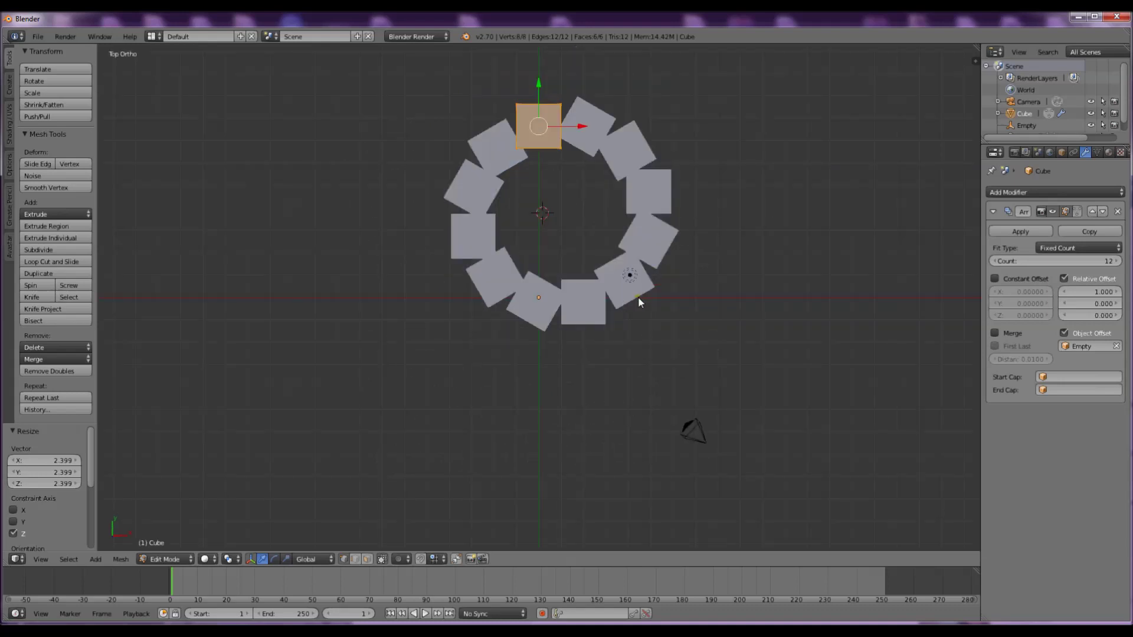
# Restore Constant Offset without Relative, and rotate the cube's geometry to -146.192°.
pyautogui.press('r')
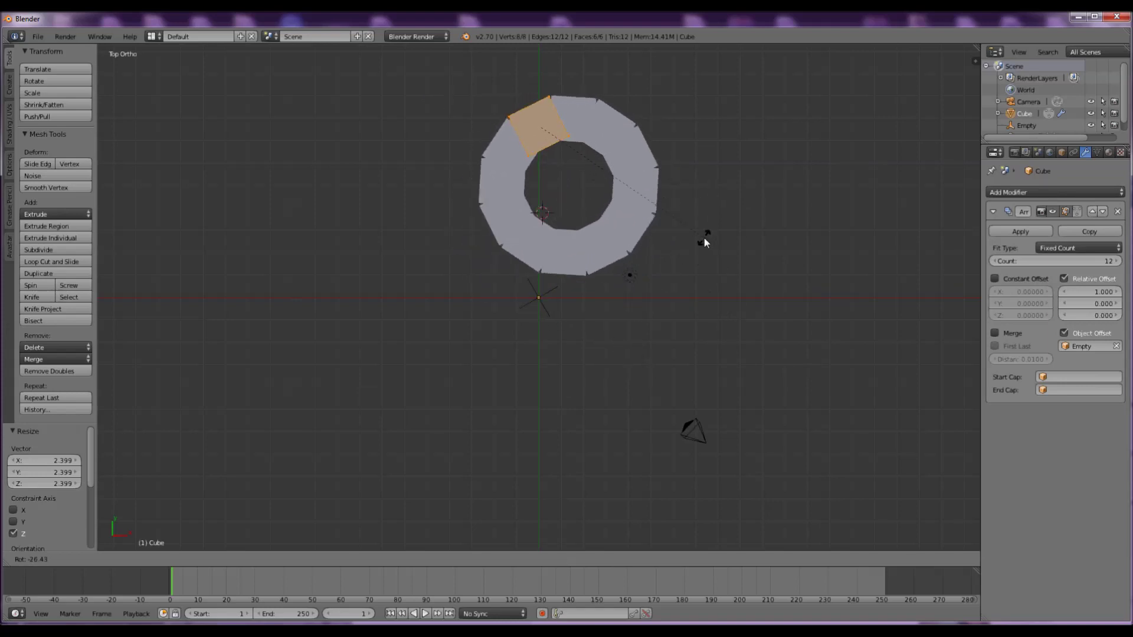
pyautogui.click(550, 168)
pyautogui.click(995, 279)
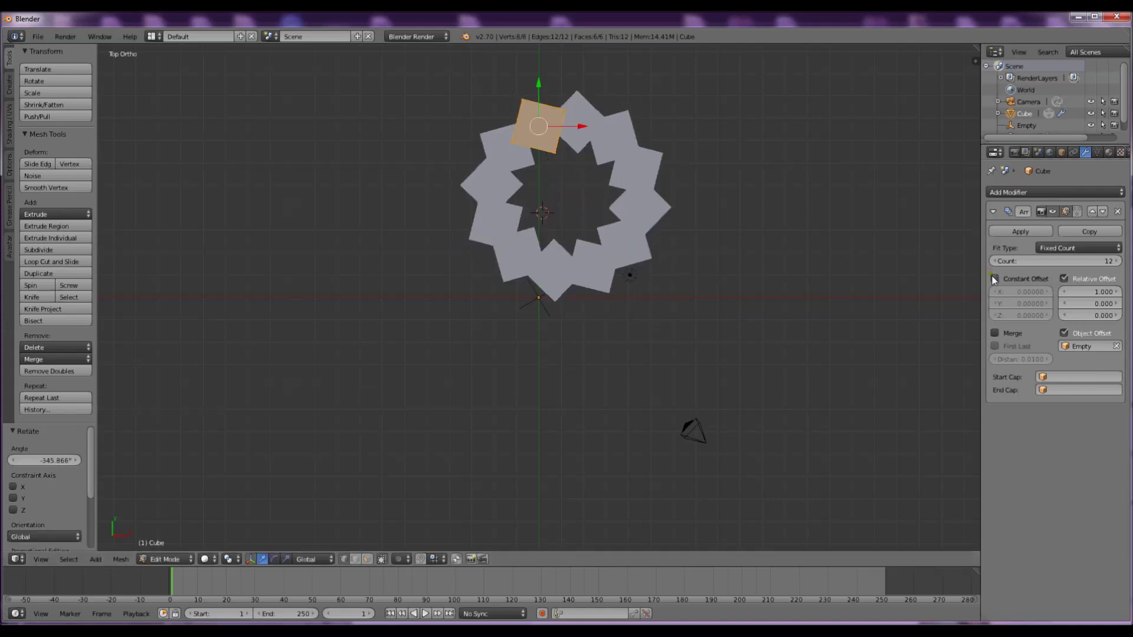
pyautogui.click(1065, 279)
pyautogui.press('r')
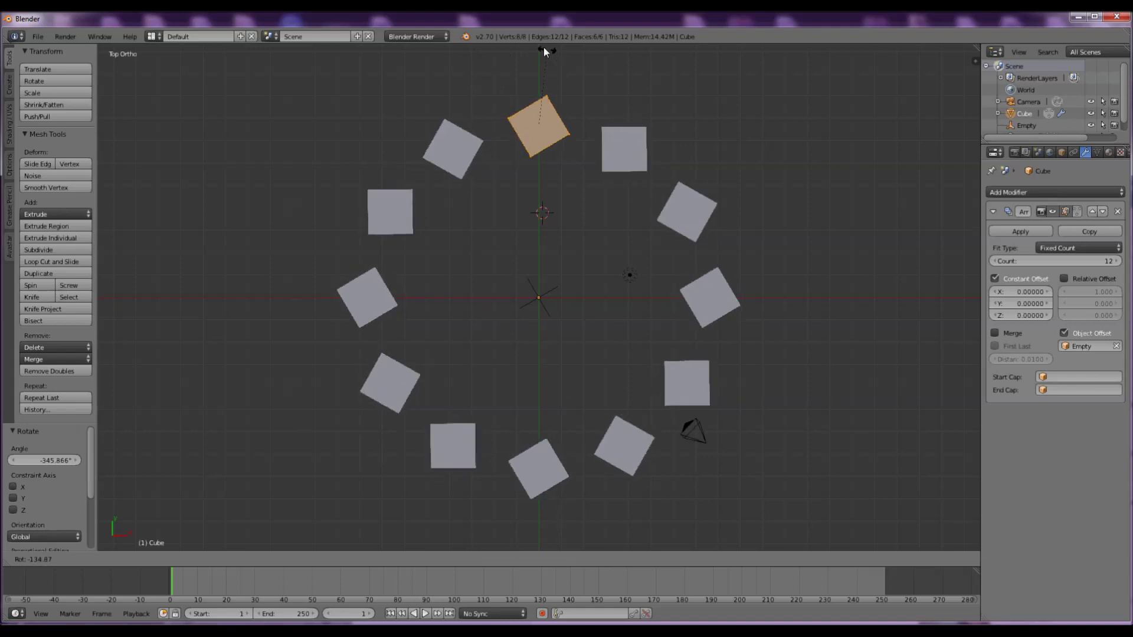
pyautogui.click(530, 538)
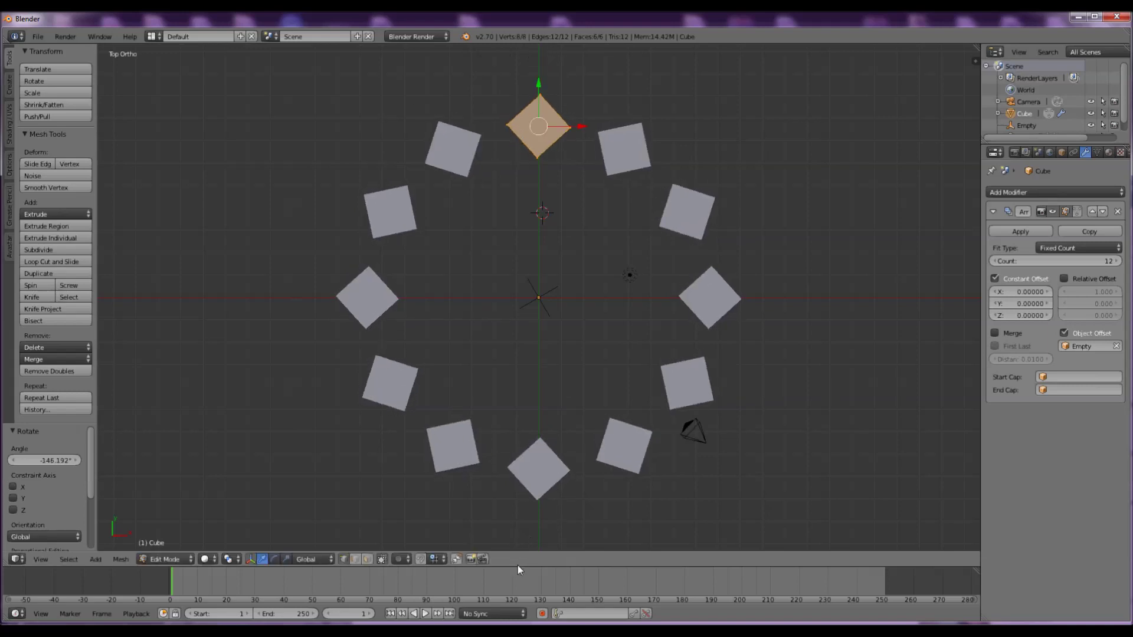
pyautogui.moveTo(521, 540); pyautogui.dragTo(498, 465, button='middle')
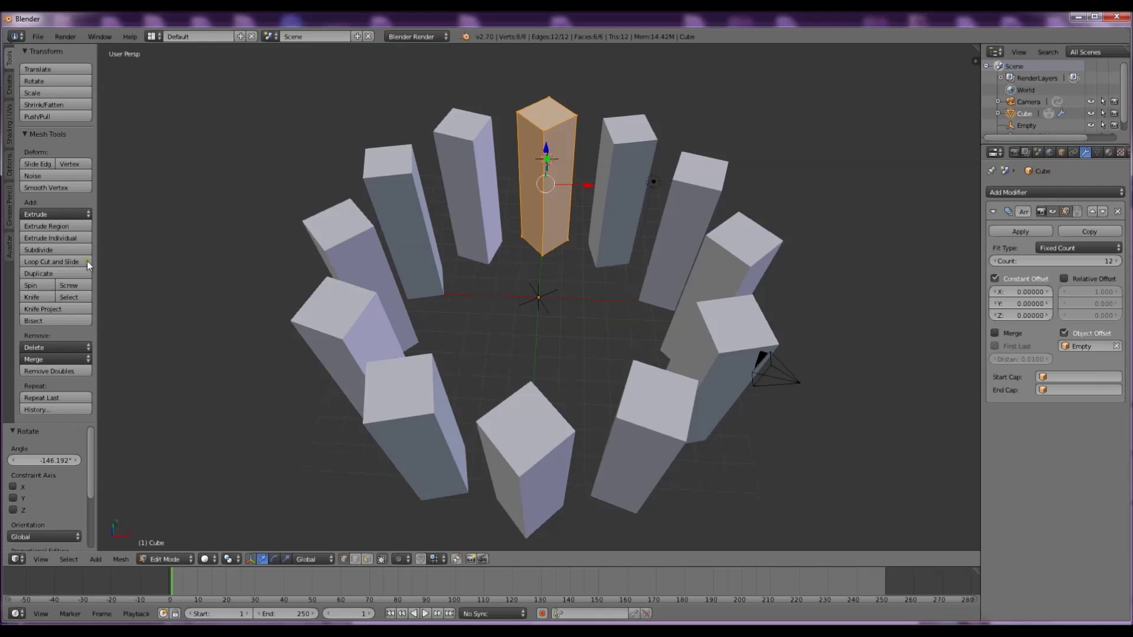
# Subdivide the column mesh and apply Smooth Vertex three times to round the pillars.
pyautogui.click(80, 253)
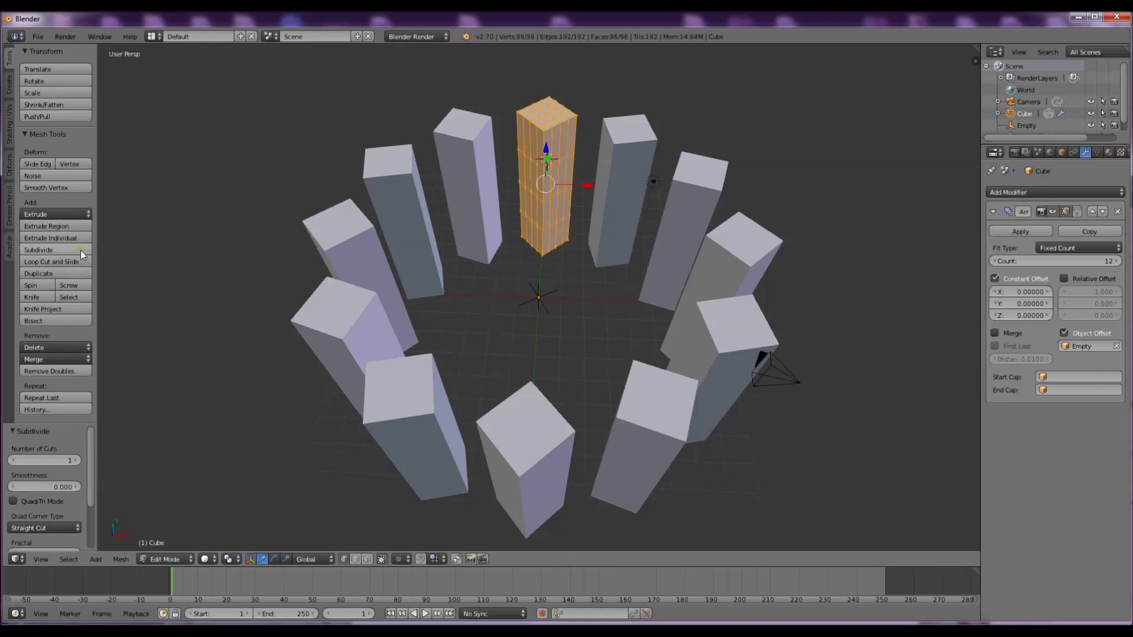
pyautogui.click(45, 187)
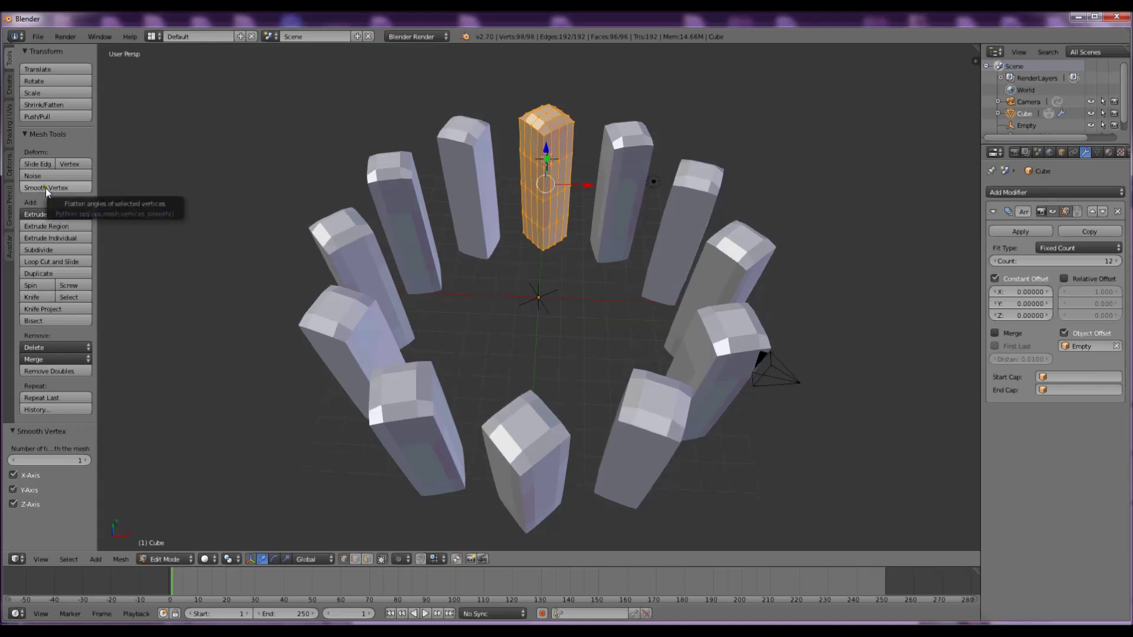
pyautogui.click(45, 187)
pyautogui.click(45, 188)
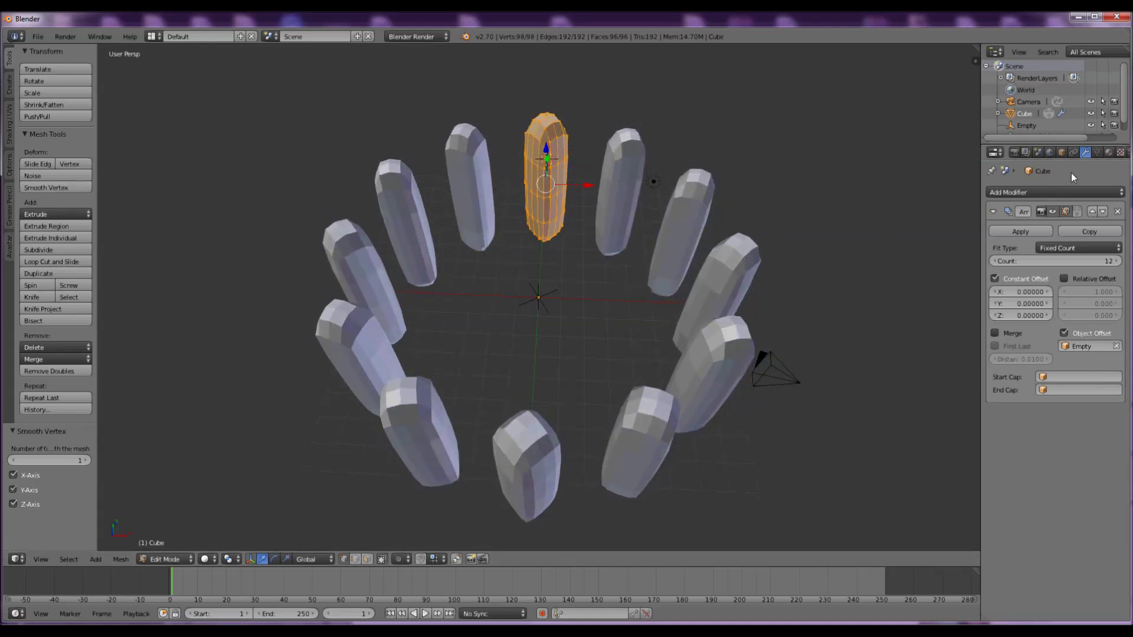
pyautogui.click(1058, 192)
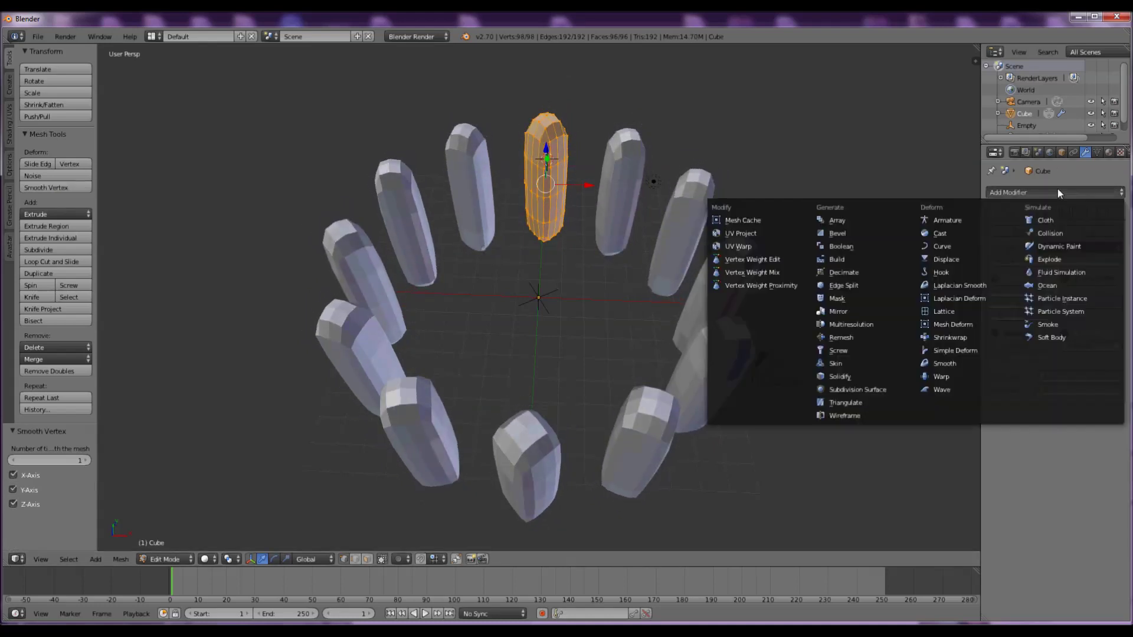
# Add a Subdivision Surface modifier with View subdivisions raised to 3.
pyautogui.click(857, 391)
pyautogui.click(1040, 480)
pyautogui.click(1032, 541)
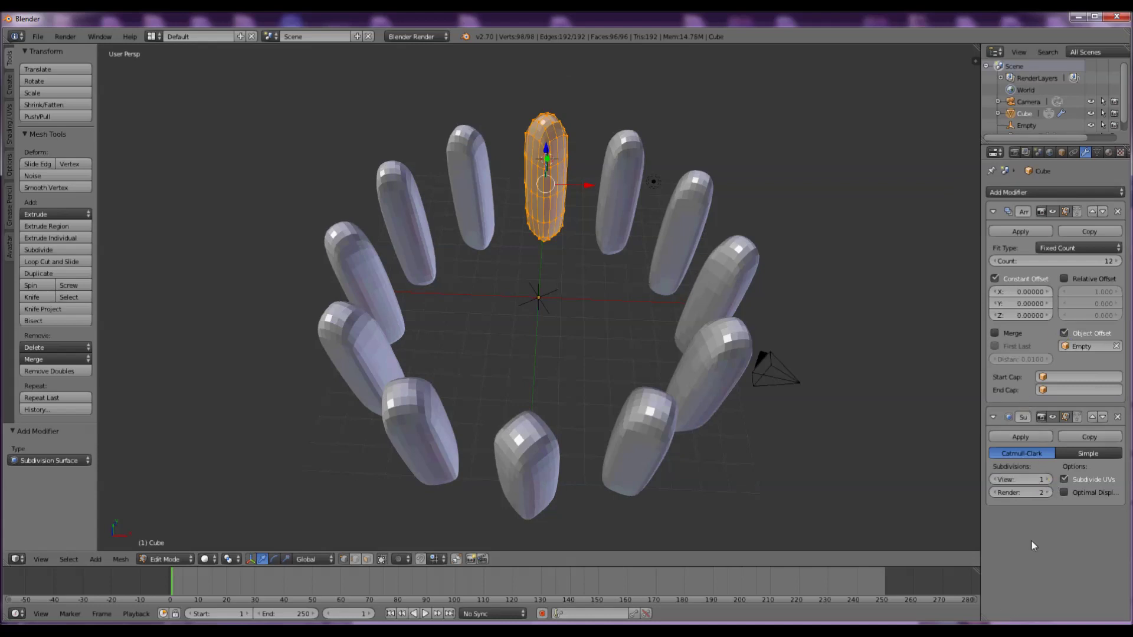
pyautogui.click(1050, 481)
pyautogui.click(1050, 481)
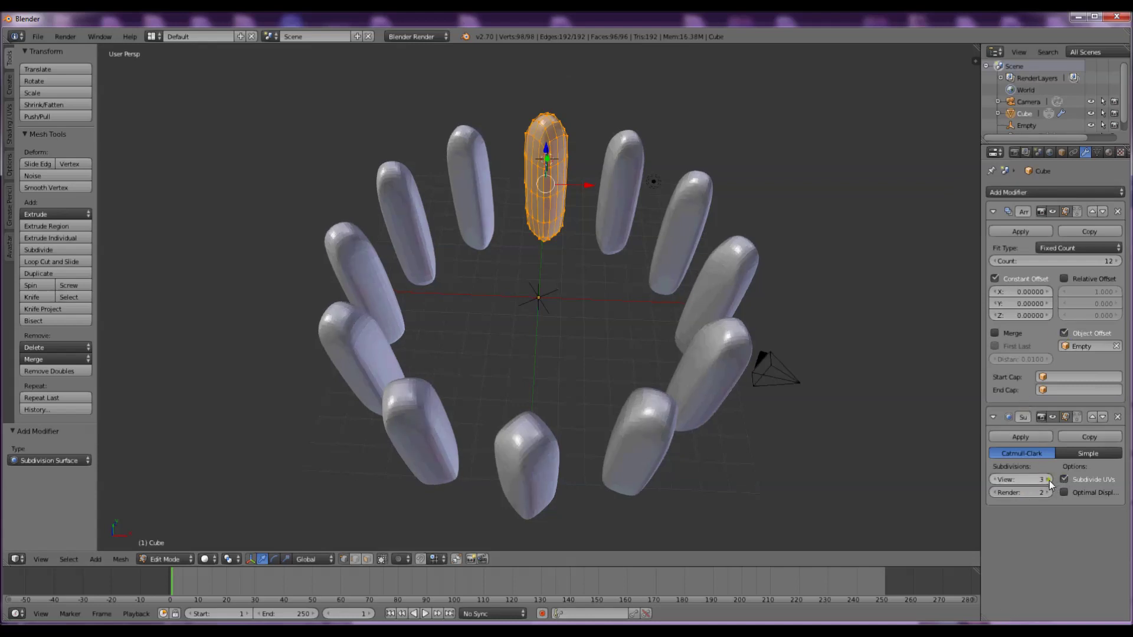
pyautogui.moveTo(949, 373); pyautogui.dragTo(899, 284, button='middle')
pyautogui.scroll(3, 894, 282)
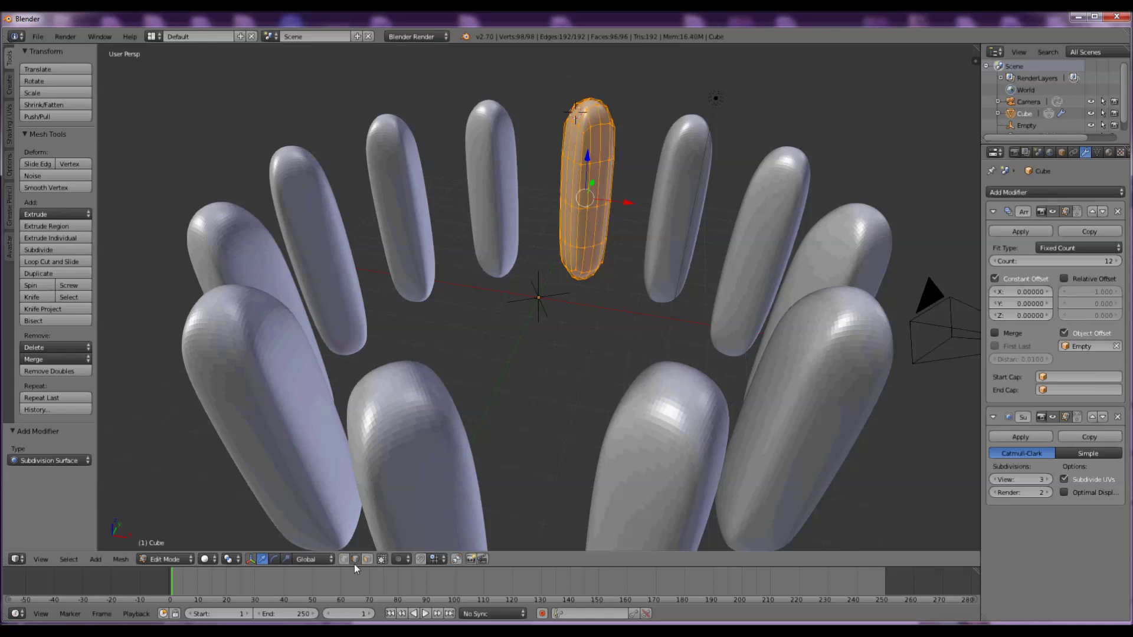
# Pinch the pillar's middle edge loop by scaling it to 0.309.
pyautogui.rightClick(578, 207)
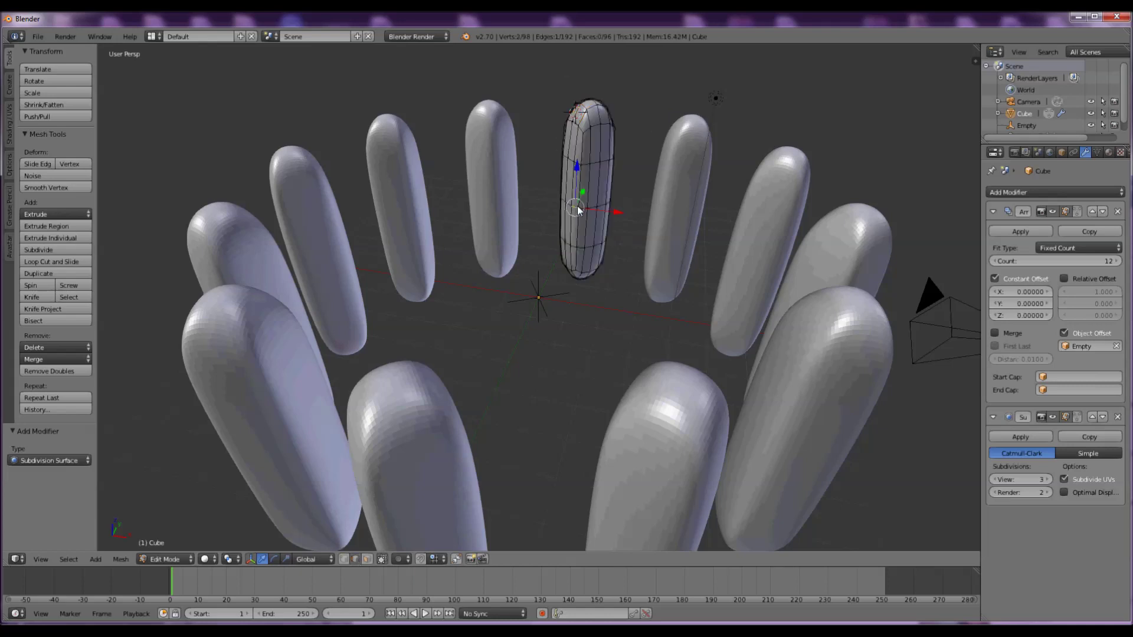
pyautogui.press('a')
pyautogui.keyDown('alt'); pyautogui.rightClick(569, 203); pyautogui.keyUp('alt')
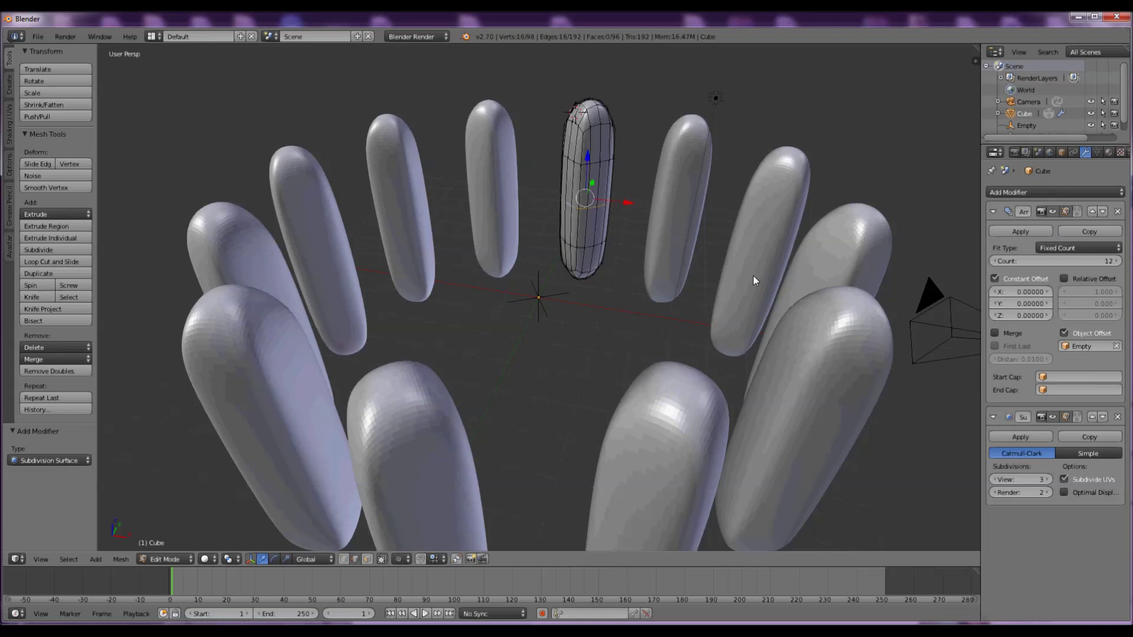
pyautogui.press('s')
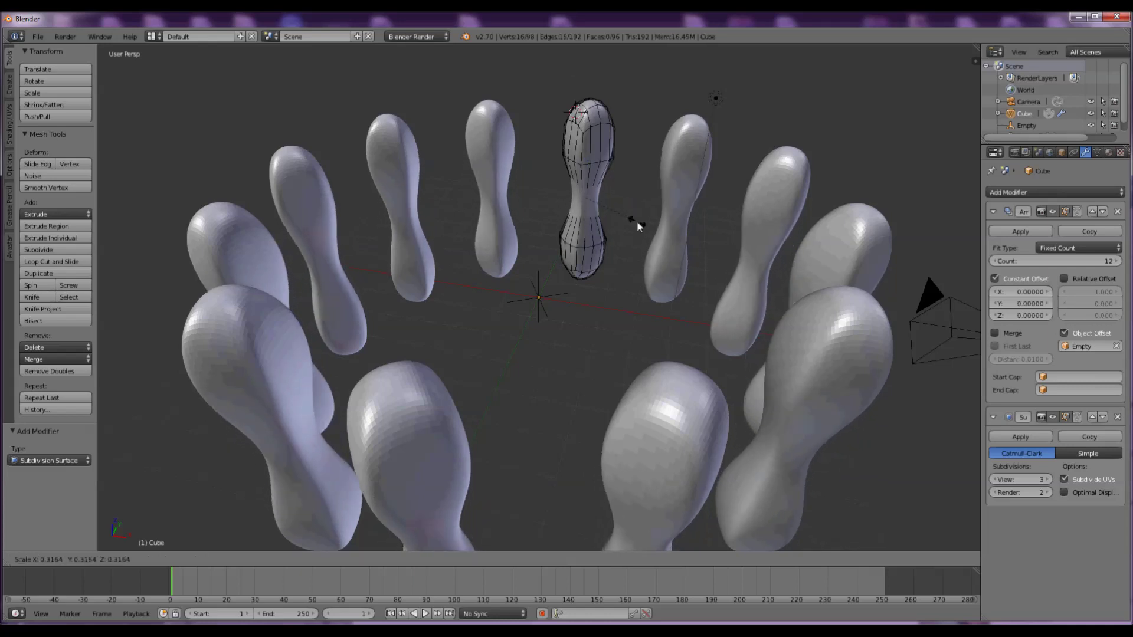
pyautogui.click(635, 220)
# Scale the upper edge loop by 1.915 to flare the tops, checking front and top views.
pyautogui.keyDown('alt'); pyautogui.keyDown('shift'); pyautogui.rightClick(580, 168); pyautogui.keyUp('shift'); pyautogui.keyUp('alt')
pyautogui.press('s')
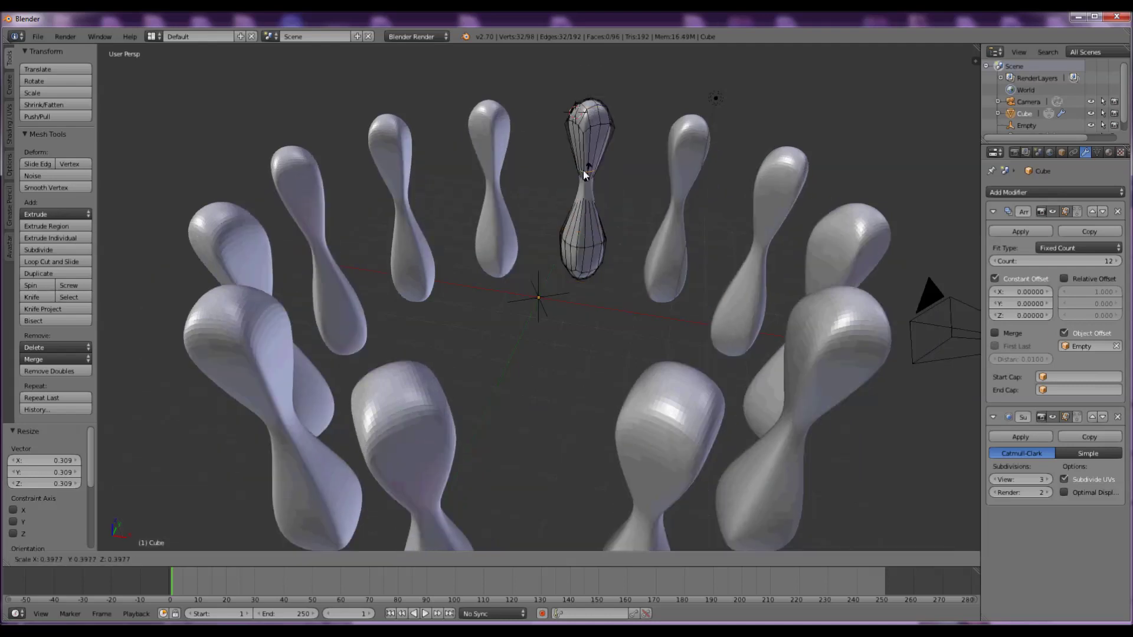
pyautogui.click(565, 171)
pyautogui.scroll(-4, 540, 271)
pyautogui.moveTo(540, 271); pyautogui.dragTo(571, 242, button='middle')
pyautogui.press('KP_1')
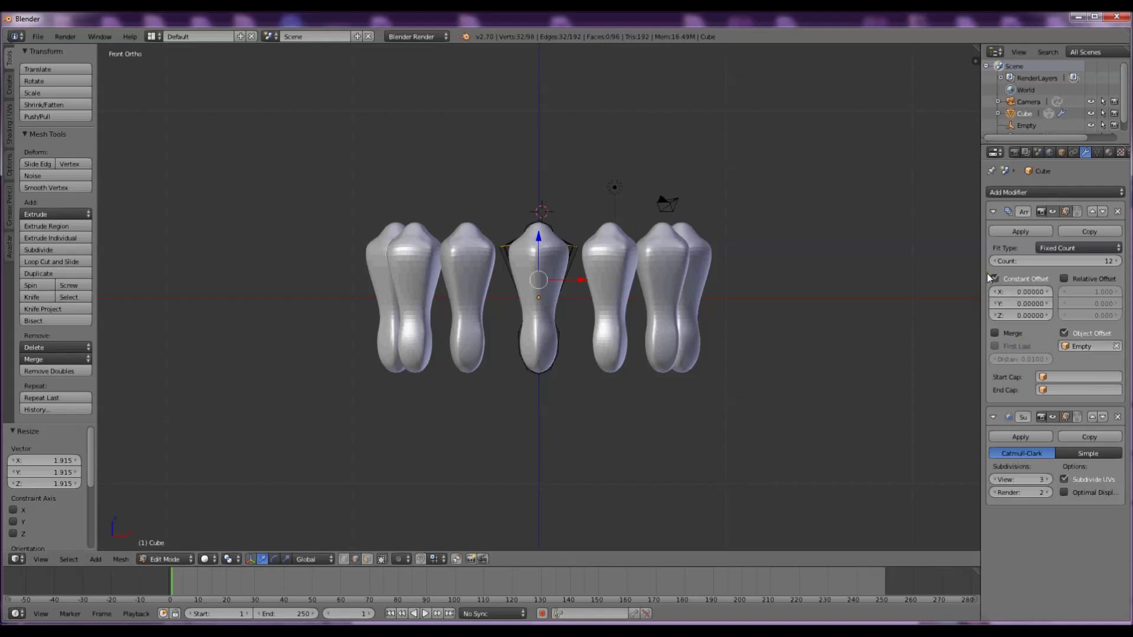
pyautogui.moveTo(877, 324); pyautogui.dragTo(785, 415, button='middle')
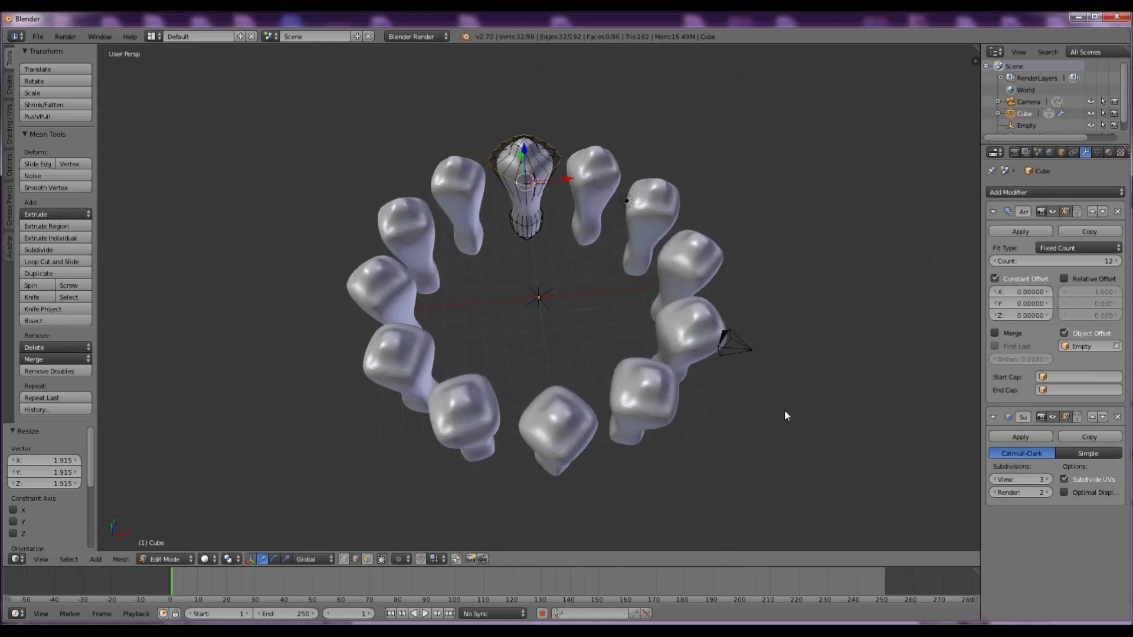
pyautogui.press('KP_7')
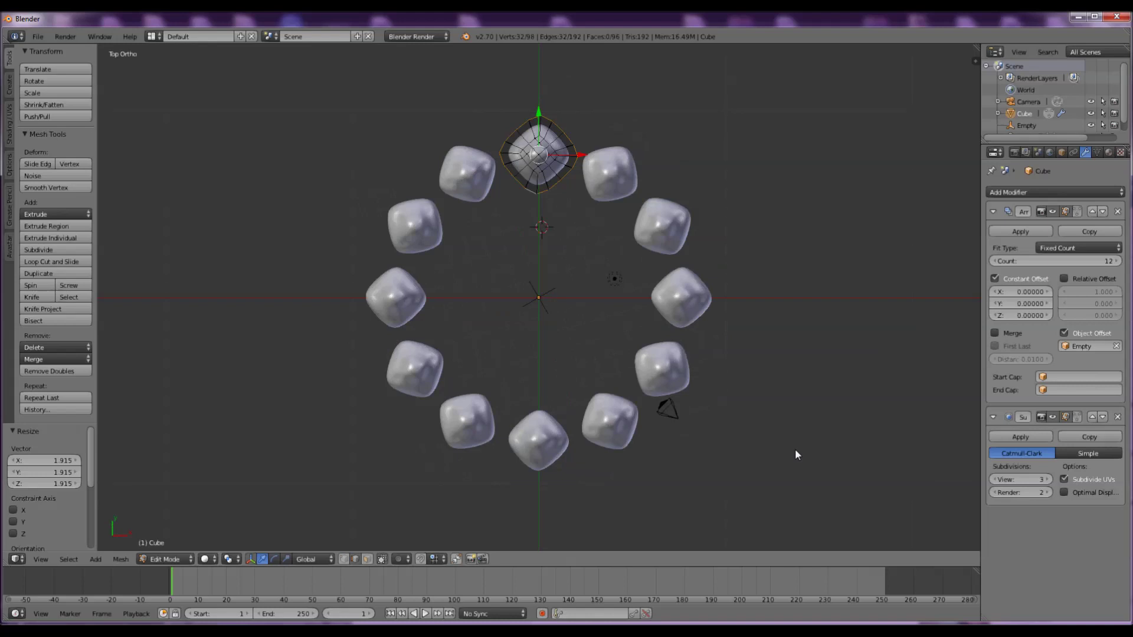